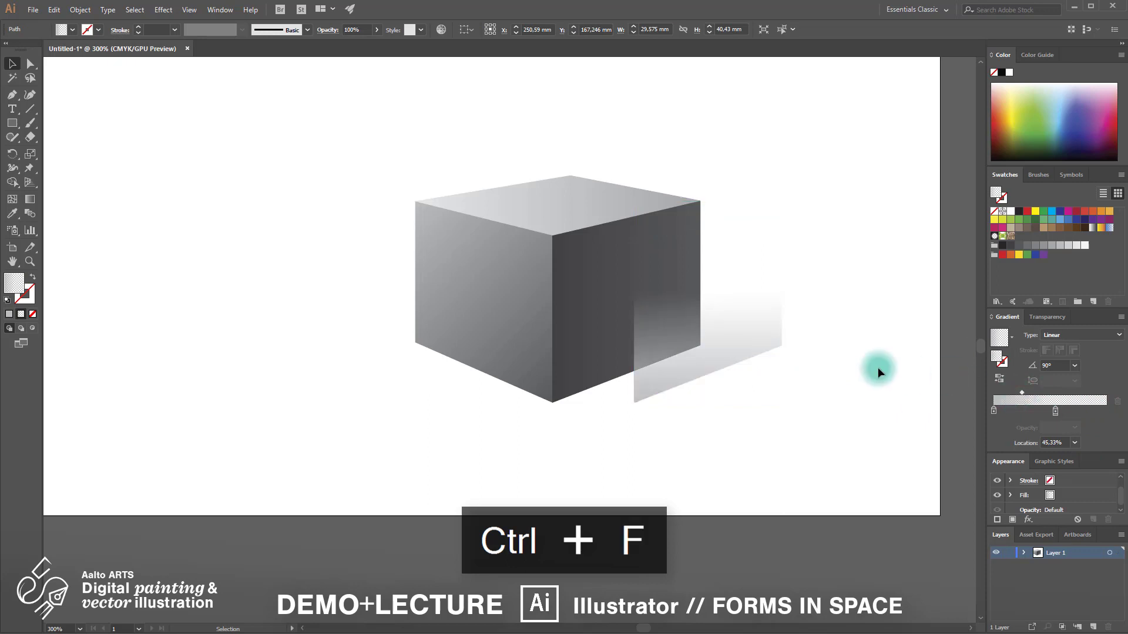
Step: Align the gradient overlay with the cube's right face, using a 120° gradient angle and 30% opacity on its start stop
{"action": "left_click", "coordinate": [1088, 417]}
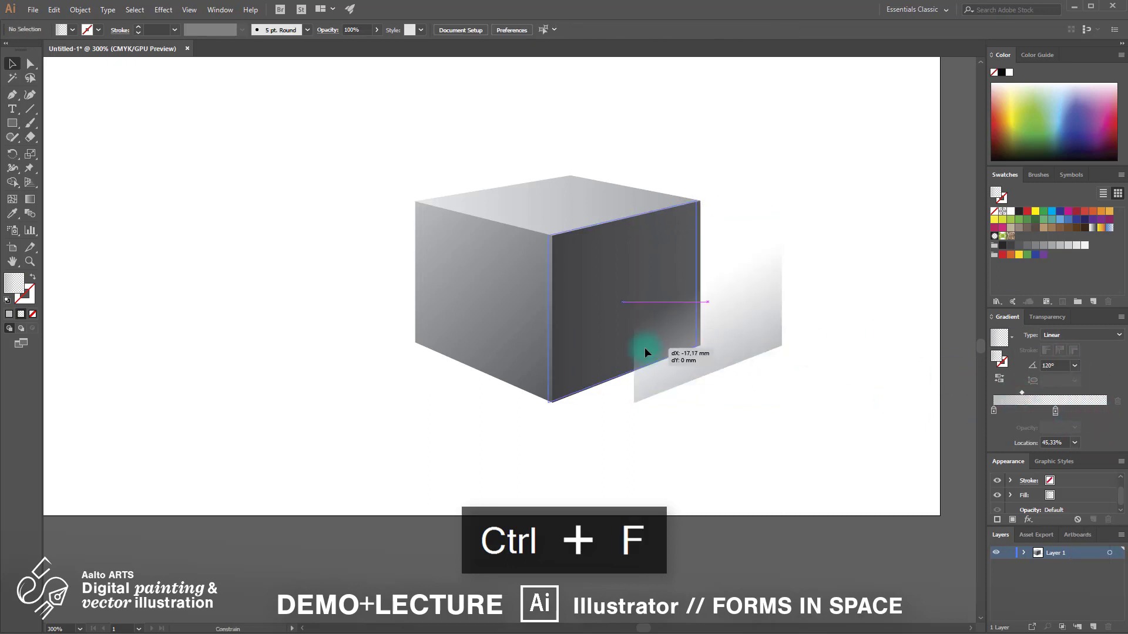
{"action": "left_click_drag", "start_coordinate": [644, 352], "coordinate": [676, 346]}
{"action": "left_click", "coordinate": [1094, 478]}
{"action": "left_click", "coordinate": [834, 413]}
{"action": "scroll", "coordinate": [832, 413], "scroll_direction": "down", "scroll_amount": 2}
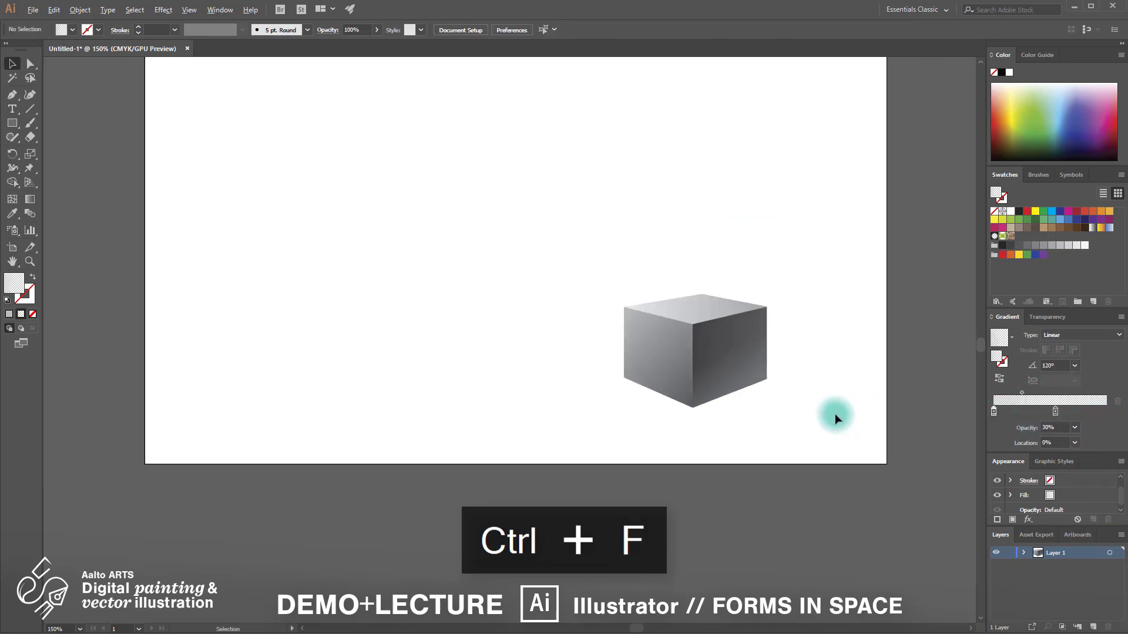
Step: Set the gradient angle of the right face's overlay to 100°
{"action": "scroll", "coordinate": [833, 414], "scroll_direction": "up", "scroll_amount": 1}
{"action": "left_click", "coordinate": [718, 350]}
{"action": "left_click", "coordinate": [1075, 367]}
{"action": "left_click", "coordinate": [1090, 430]}
{"action": "scroll", "coordinate": [790, 385], "scroll_direction": "up", "scroll_amount": 2}
{"action": "left_click", "coordinate": [680, 360]}
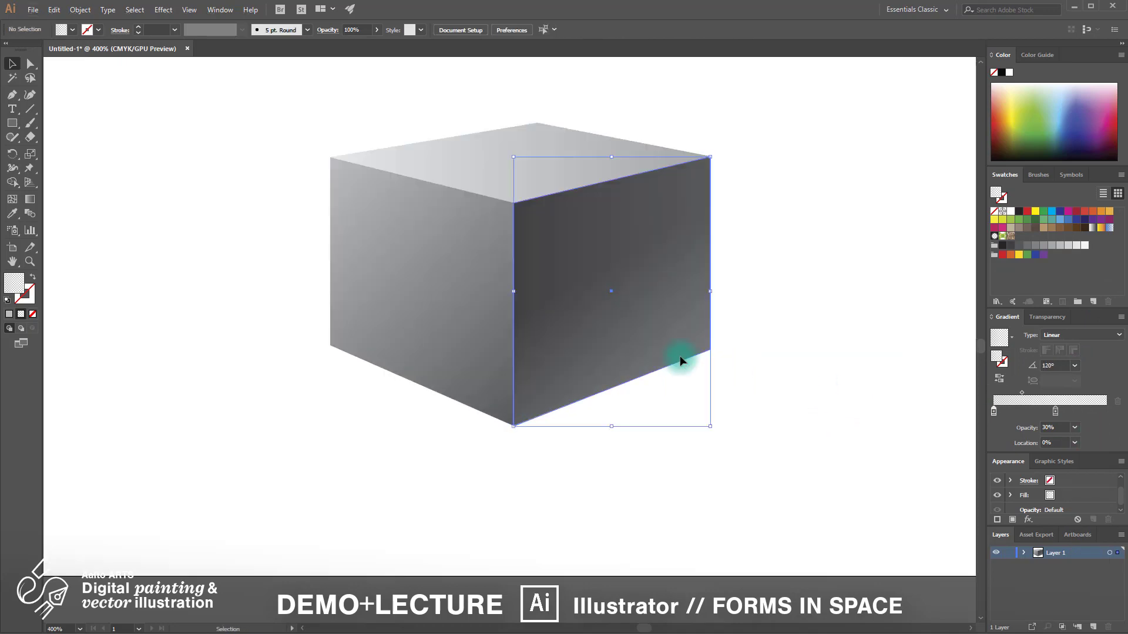
{"action": "left_click", "coordinate": [829, 368]}
{"action": "scroll", "coordinate": [812, 375], "scroll_direction": "down", "scroll_amount": 3}
{"action": "scroll", "coordinate": [845, 352], "scroll_direction": "up", "scroll_amount": 2}
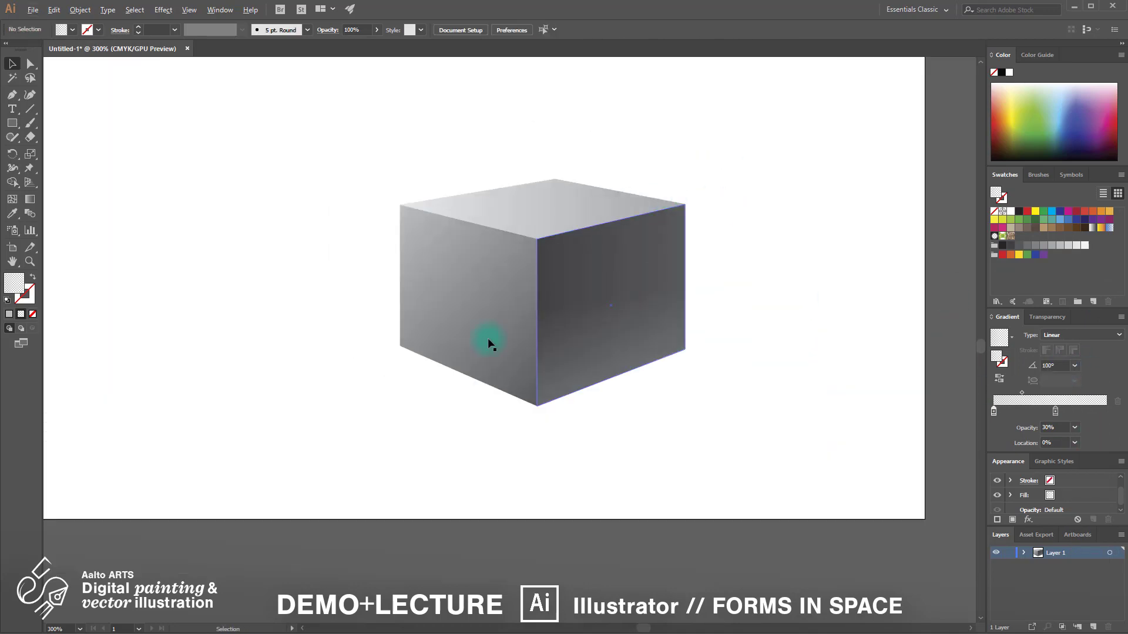
Step: Shift the left face's gradient midpoint to the 32.05% location
{"action": "scroll", "coordinate": [847, 362], "scroll_direction": "down", "scroll_amount": 1}
{"action": "left_click", "coordinate": [641, 387]}
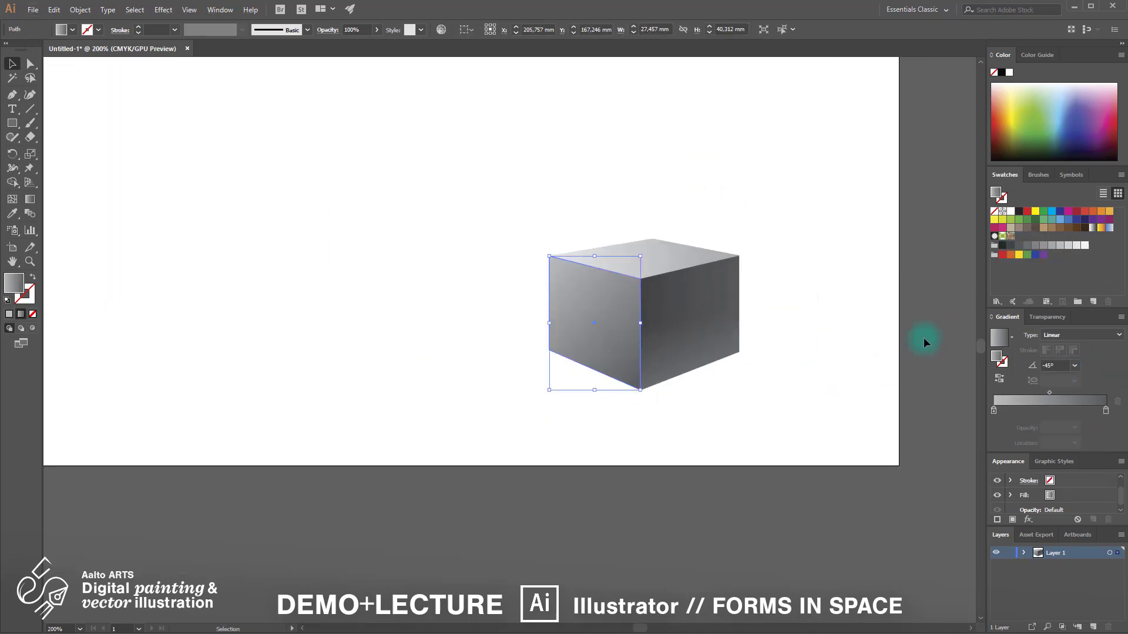
{"action": "scroll", "coordinate": [735, 366], "scroll_direction": "up", "scroll_amount": 1}
{"action": "left_click_drag", "start_coordinate": [1049, 392], "coordinate": [1029, 394]}
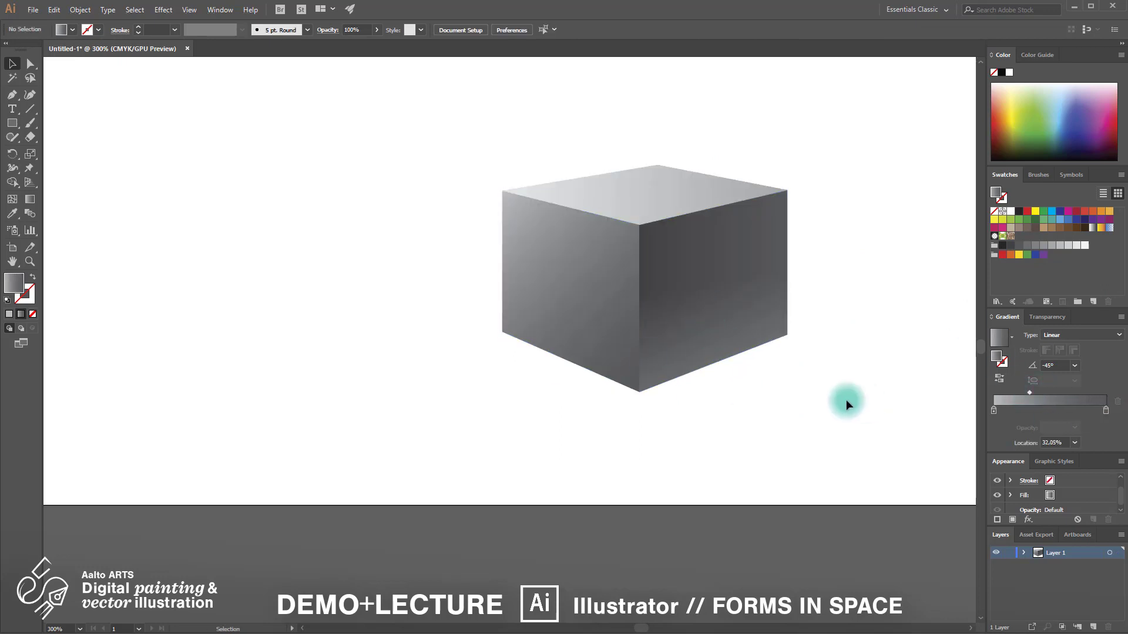
Step: Give the left face's overlay light gray gradient stops, a 90° angle and 0% opacity on the end stop
{"action": "left_click_drag", "start_coordinate": [1076, 245], "coordinate": [1106, 413]}
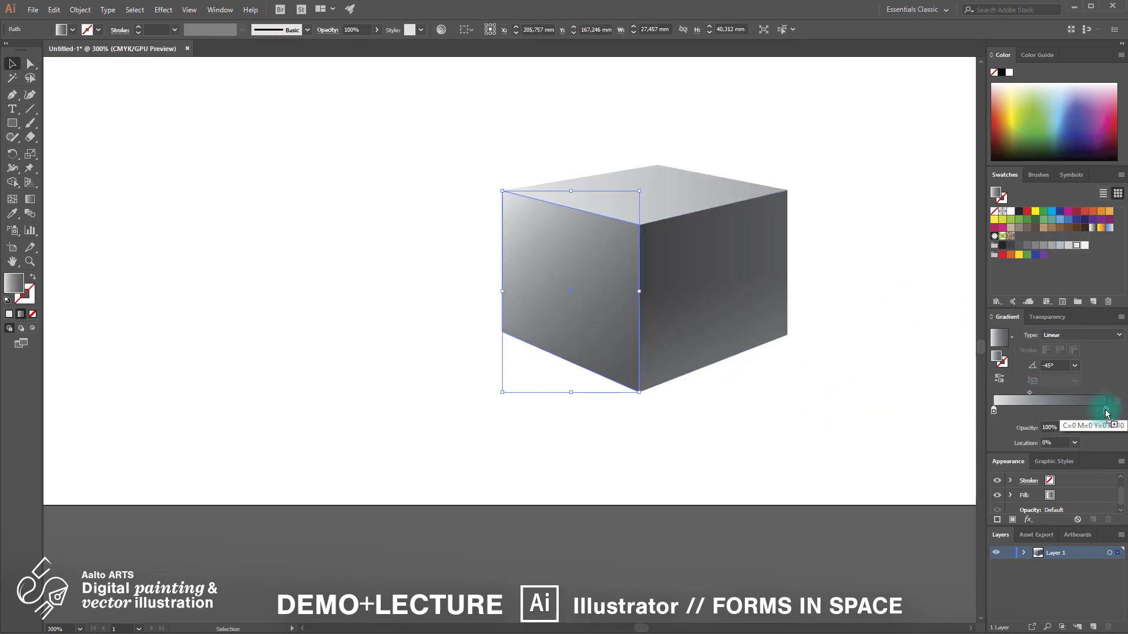
{"action": "left_click", "coordinate": [1074, 365]}
{"action": "left_click", "coordinate": [1087, 433]}
{"action": "left_click", "coordinate": [1105, 411]}
{"action": "left_click", "coordinate": [1074, 427]}
{"action": "left_click", "coordinate": [1083, 443]}
{"action": "left_click", "coordinate": [809, 410]}
{"action": "scroll", "coordinate": [912, 350], "scroll_direction": "down", "scroll_amount": 2}
{"action": "scroll", "coordinate": [917, 314], "scroll_direction": "up", "scroll_amount": 2}
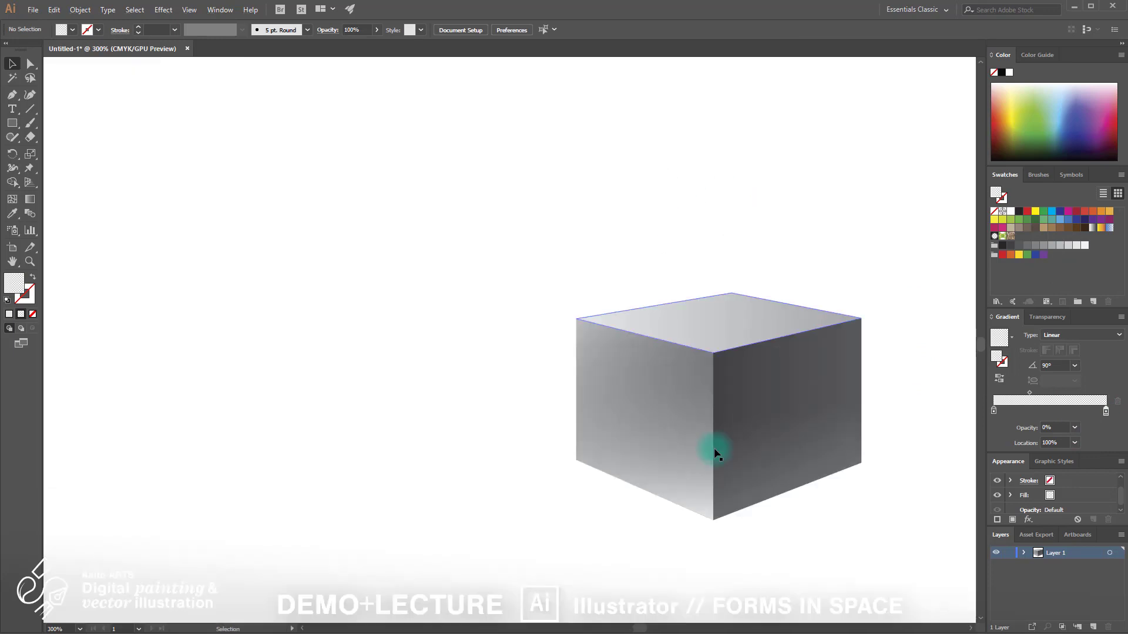
Step: Move the transparent stop of the left face's overlay to the 72.31% location and set its gradient angle to 60°
{"action": "left_click", "coordinate": [1060, 421]}
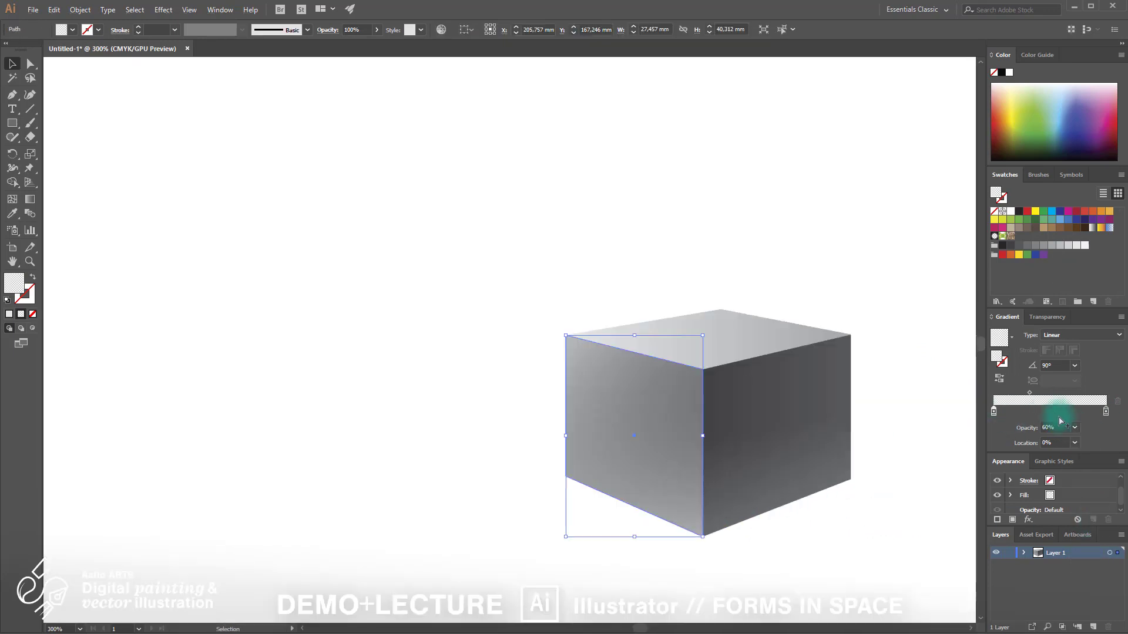
{"action": "left_click", "coordinate": [1087, 530]}
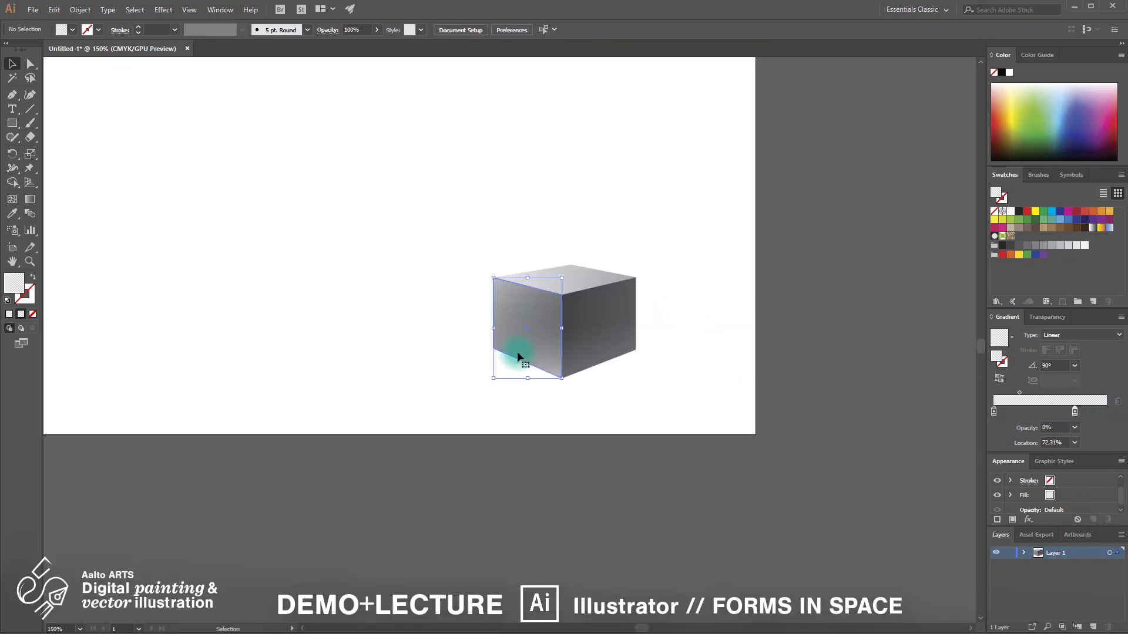
{"action": "left_click", "coordinate": [824, 417]}
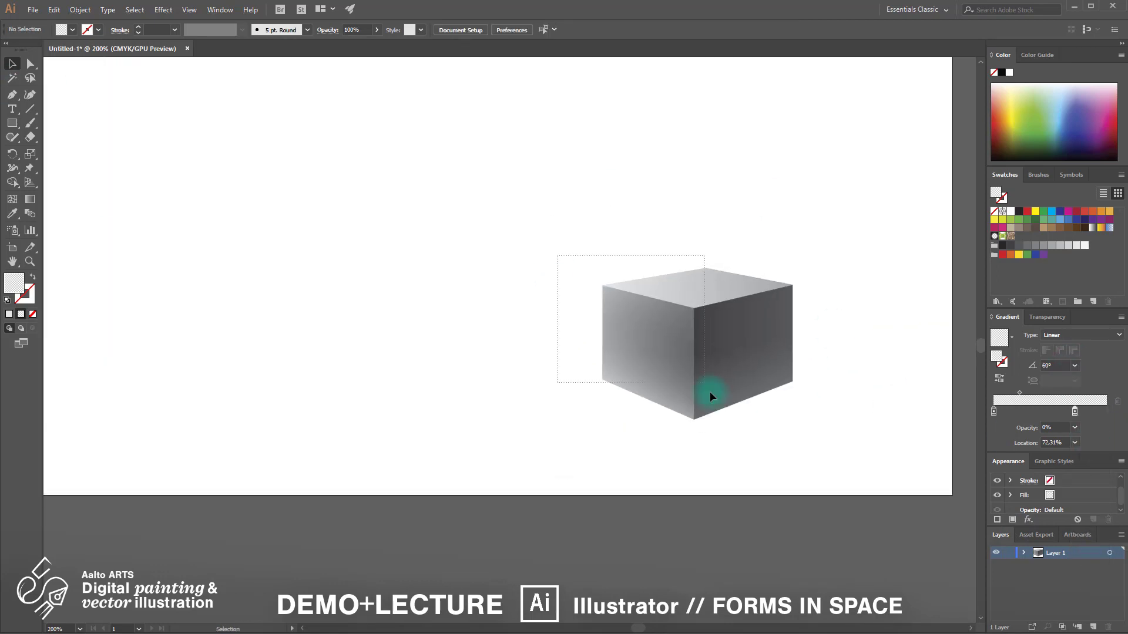
Step: Draw a four-sided cast shadow with the Pen tool from the cube's lowest corner and send it behind the cube
{"action": "key", "text": "p"}
{"action": "left_click", "coordinate": [830, 439]}
{"action": "left_click", "coordinate": [890, 377]}
{"action": "left_click", "coordinate": [743, 360]}
{"action": "left_click", "coordinate": [693, 419]}
{"action": "right_click", "coordinate": [763, 409]}
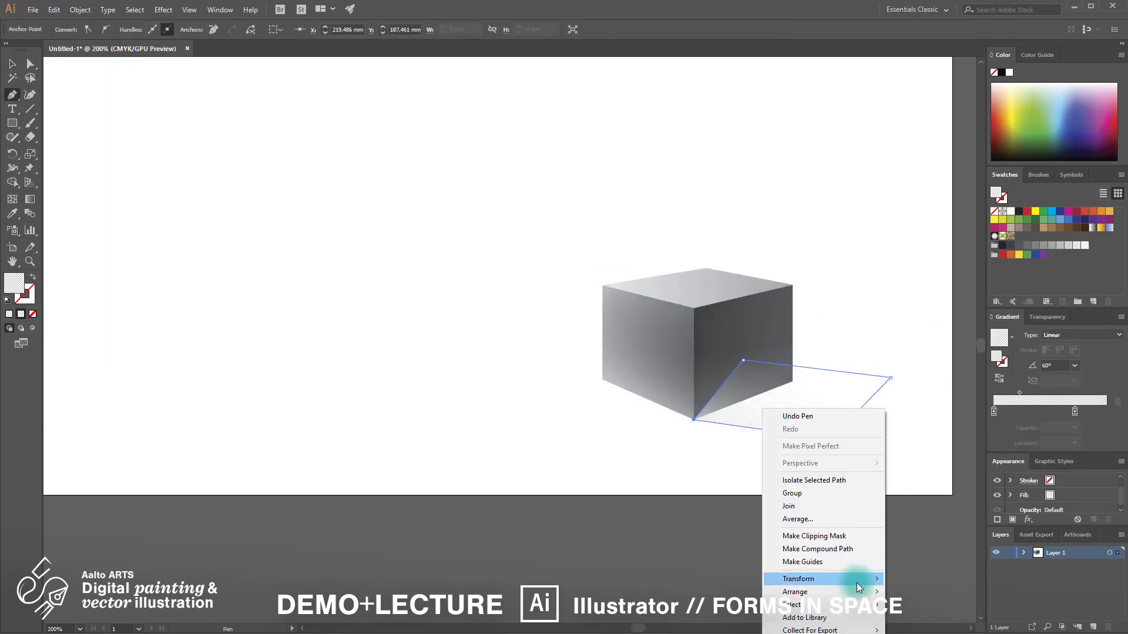
{"action": "key", "text": "v"}
{"action": "left_click", "coordinate": [694, 420]}
{"action": "key", "text": "v"}
{"action": "right_click", "coordinate": [941, 420]}
{"action": "left_click", "coordinate": [758, 610]}
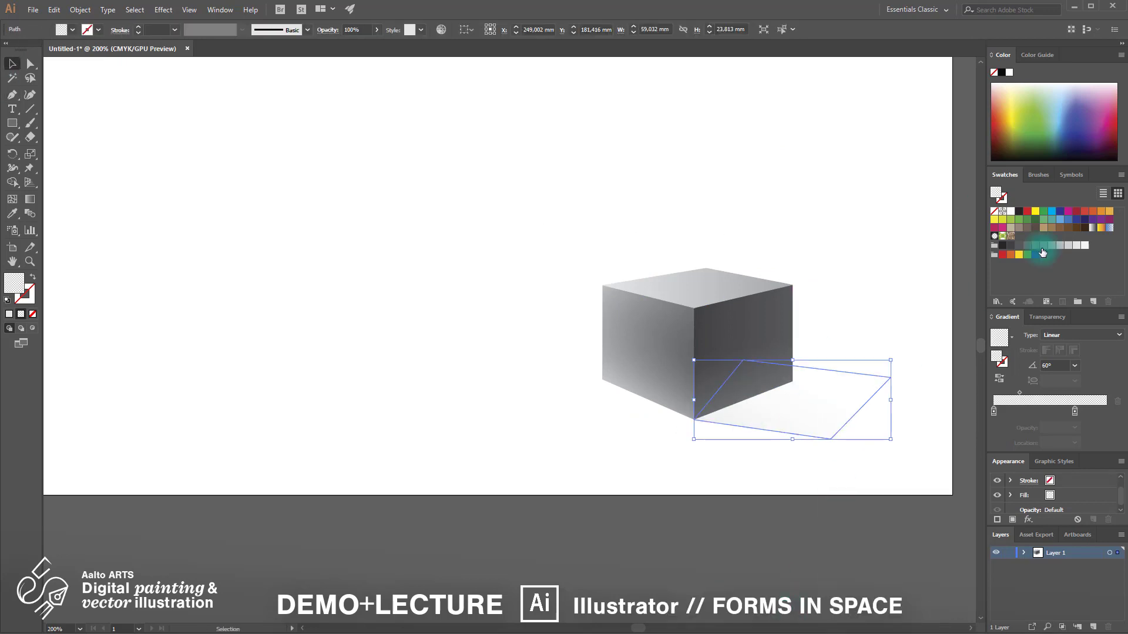
Step: Fill the shadow with a darker gray gradient at 0°, with its fully transparent end stop at the 100% location
{"action": "left_click", "coordinate": [994, 411]}
{"action": "left_click", "coordinate": [1074, 428]}
{"action": "left_click", "coordinate": [1074, 366]}
{"action": "left_click", "coordinate": [1088, 487]}
{"action": "left_click_drag", "start_coordinate": [1074, 413], "coordinate": [1106, 412]}
{"action": "left_click", "coordinate": [916, 470]}
{"action": "scroll", "coordinate": [808, 377], "scroll_direction": "up", "scroll_amount": 1}
{"action": "left_click", "coordinate": [470, 376]}
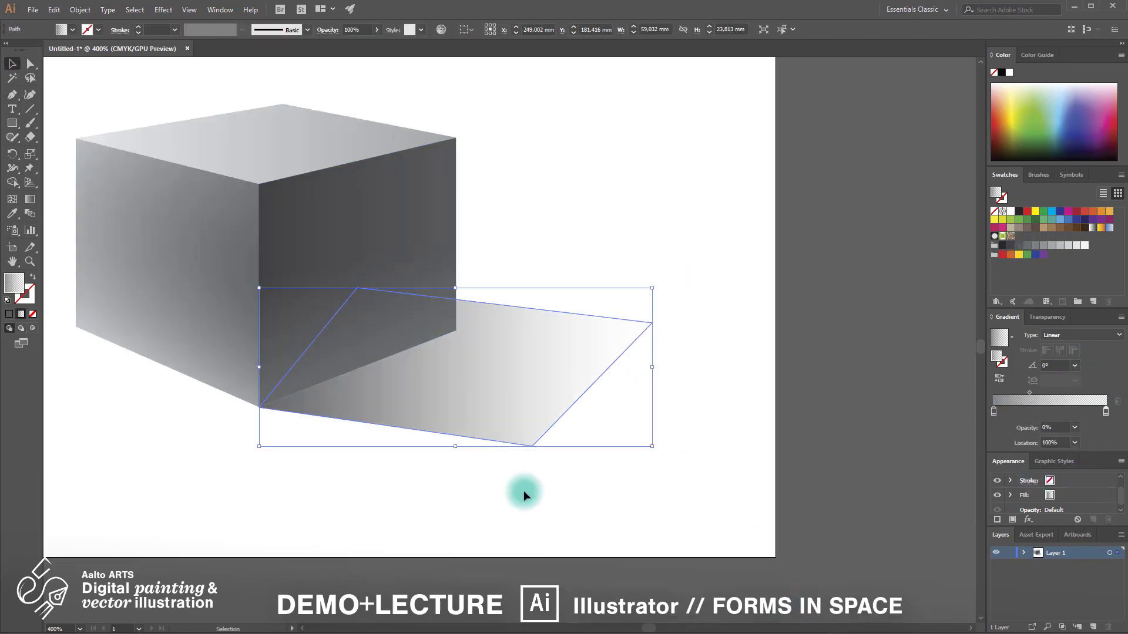
Step: Extend the shadow's far corners outward and overlay a reshaped copy that fans slightly lower
{"action": "key", "text": "a"}
{"action": "left_click_drag", "start_coordinate": [534, 446], "coordinate": [652, 409]}
{"action": "left_click_drag", "start_coordinate": [652, 323], "coordinate": [711, 296]}
{"action": "left_click", "coordinate": [700, 427]}
{"action": "left_click_drag", "start_coordinate": [592, 404], "coordinate": [668, 423]}
{"action": "left_click", "coordinate": [758, 428]}
{"action": "scroll", "coordinate": [764, 428], "scroll_direction": "down", "scroll_amount": 2}
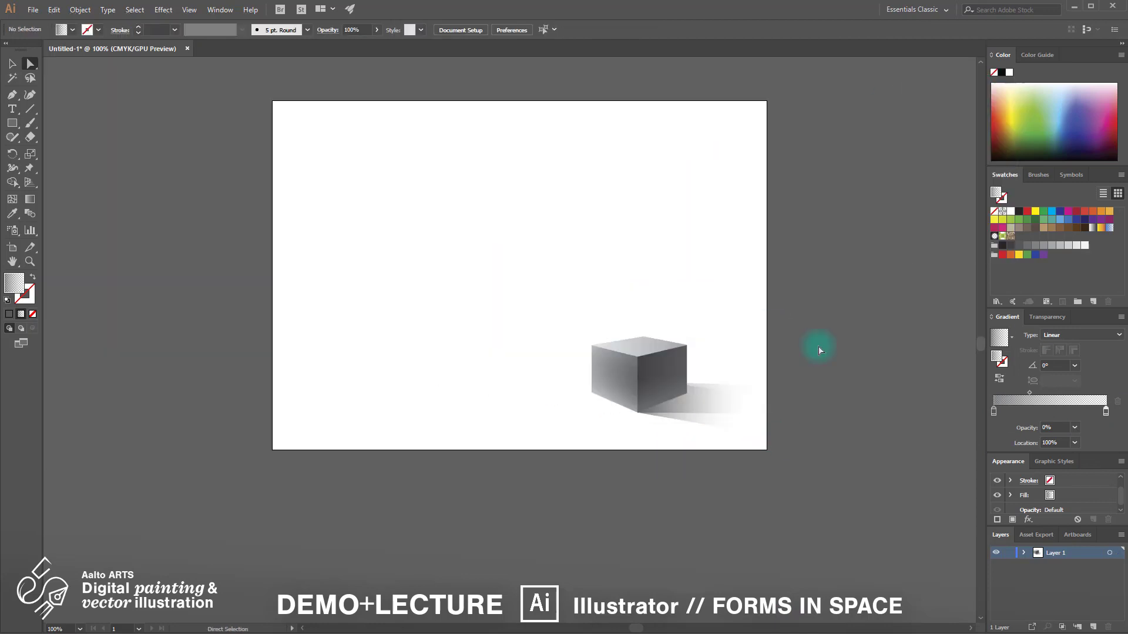
Step: Darken both gradient stops of the cube's right face with dark gray
{"action": "scroll", "coordinate": [869, 413], "scroll_direction": "up", "scroll_amount": 1}
{"action": "key", "text": "v"}
{"action": "left_click", "coordinate": [458, 320]}
{"action": "left_click_drag", "start_coordinate": [991, 414], "coordinate": [993, 412]}
{"action": "double_click", "coordinate": [993, 411]}
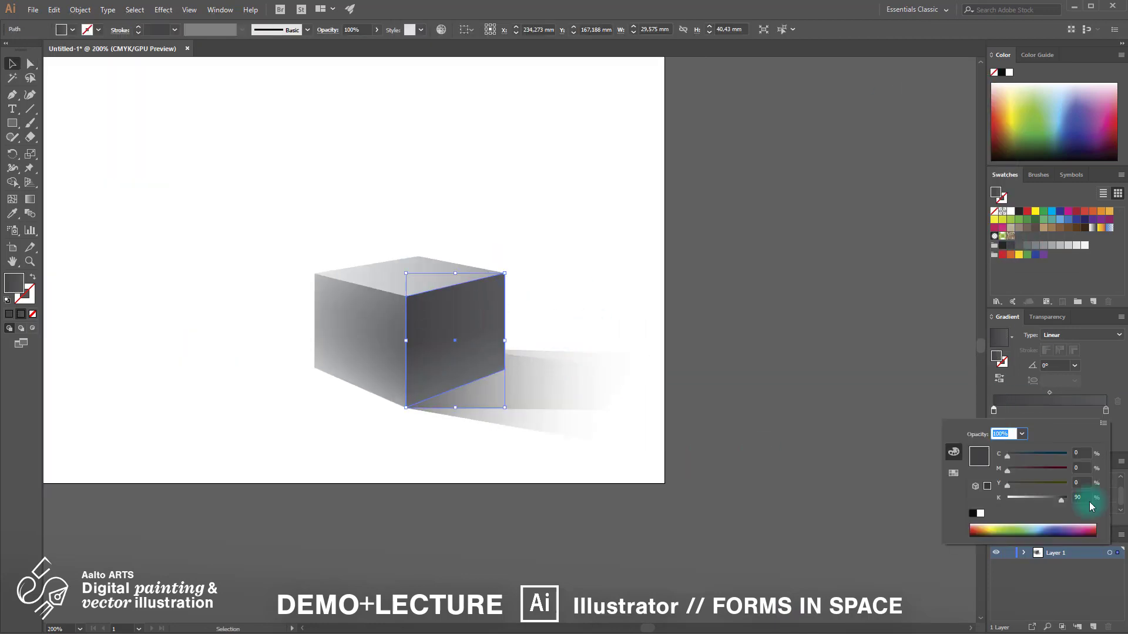
{"action": "left_click", "coordinate": [1087, 501]}
{"action": "left_click", "coordinate": [919, 561]}
{"action": "left_click", "coordinate": [824, 433]}
{"action": "left_click", "coordinate": [426, 319]}
{"action": "left_click_drag", "start_coordinate": [1010, 246], "coordinate": [1105, 411]}
{"action": "left_click", "coordinate": [672, 288]}
{"action": "scroll", "coordinate": [672, 287], "scroll_direction": "up", "scroll_amount": 1}
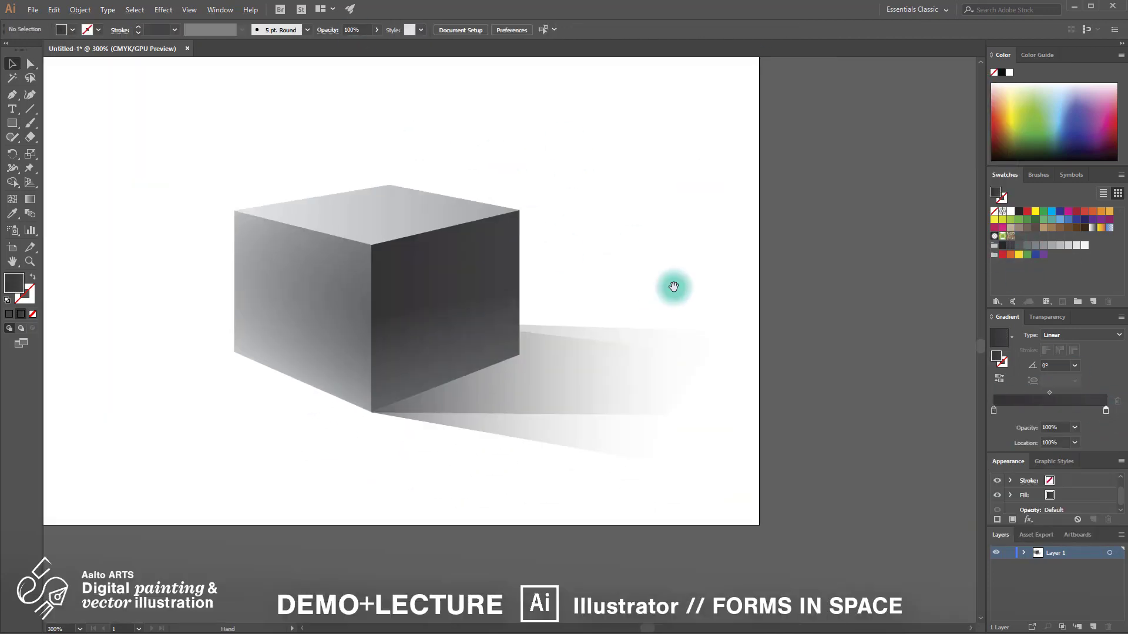
Step: Place a copy of the shadow below the original, set its gradient angle to 90° and reshape it to about 71.6 mm wide
{"action": "left_click_drag", "start_coordinate": [587, 382], "coordinate": [437, 482]}
{"action": "double_click", "coordinate": [1050, 365]}
{"action": "type", "text": "90a"}
{"action": "left_click_drag", "start_coordinate": [482, 513], "coordinate": [542, 511]}
{"action": "left_click_drag", "start_coordinate": [542, 509], "coordinate": [623, 465]}
{"action": "key", "text": "v"}
{"action": "left_click_drag", "start_coordinate": [658, 424], "coordinate": [722, 423]}
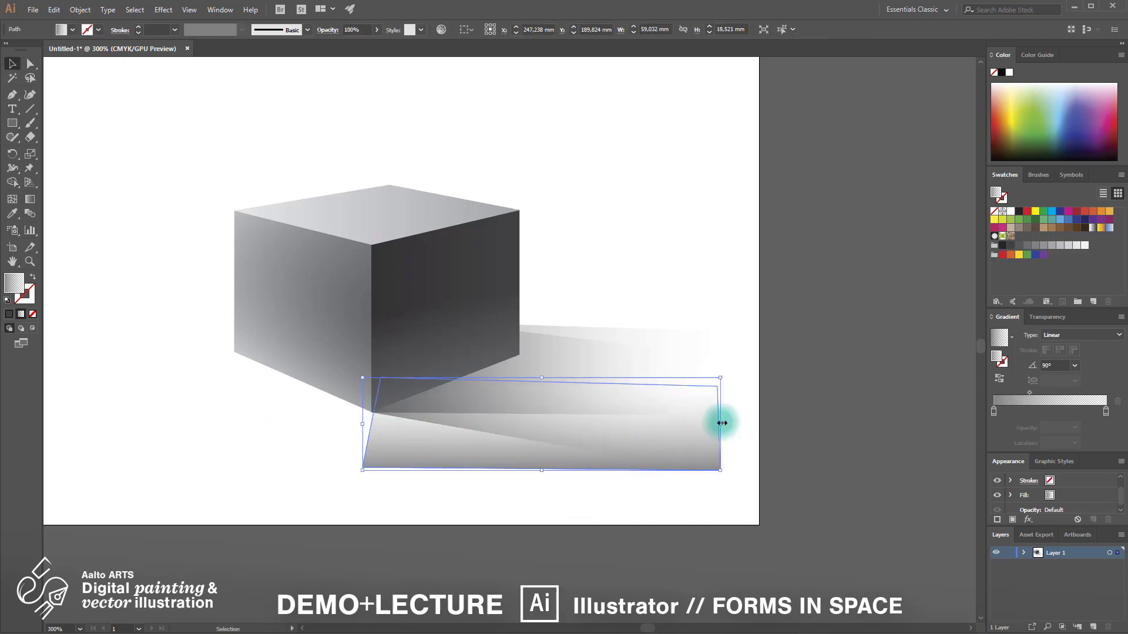
Step: Recolour the shadow copy's gradient stops white and stretch it upward over the shadow, with the start stop at 100% opacity
{"action": "left_click_drag", "start_coordinate": [1011, 211], "coordinate": [993, 411]}
{"action": "left_click_drag", "start_coordinate": [1010, 211], "coordinate": [1105, 411]}
{"action": "mouse_move", "coordinate": [621, 449]}
{"action": "left_mouse_down"}
{"action": "mouse_move", "coordinate": [621, 432]}
{"action": "mouse_move", "coordinate": [608, 441]}
{"action": "left_mouse_up"}
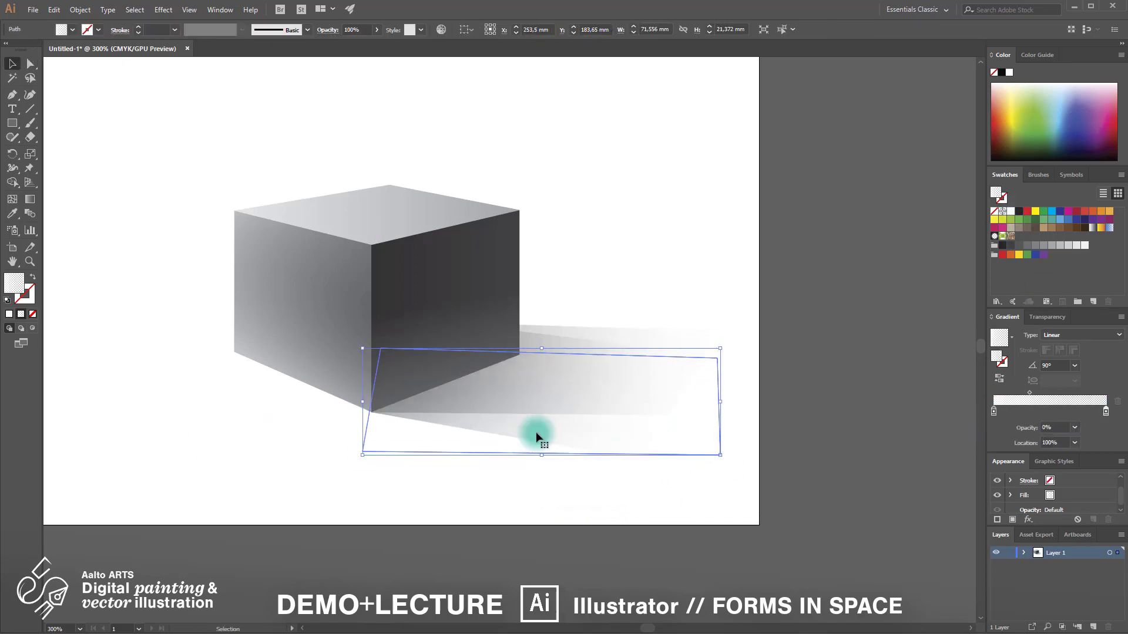
{"action": "left_click_drag", "start_coordinate": [541, 348], "coordinate": [540, 320]}
{"action": "left_click", "coordinate": [993, 411]}
{"action": "left_click", "coordinate": [1074, 428]}
{"action": "left_click", "coordinate": [697, 492]}
Step: Rotate the white overlay clockwise and align it with the shadow's lower edge
{"action": "scroll", "coordinate": [696, 492], "scroll_direction": "down", "scroll_amount": 1}
{"action": "scroll", "coordinate": [381, 452], "scroll_direction": "up", "scroll_amount": 1}
{"action": "left_click_drag", "start_coordinate": [588, 453], "coordinate": [596, 464]}
{"action": "left_click_drag", "start_coordinate": [889, 481], "coordinate": [877, 509]}
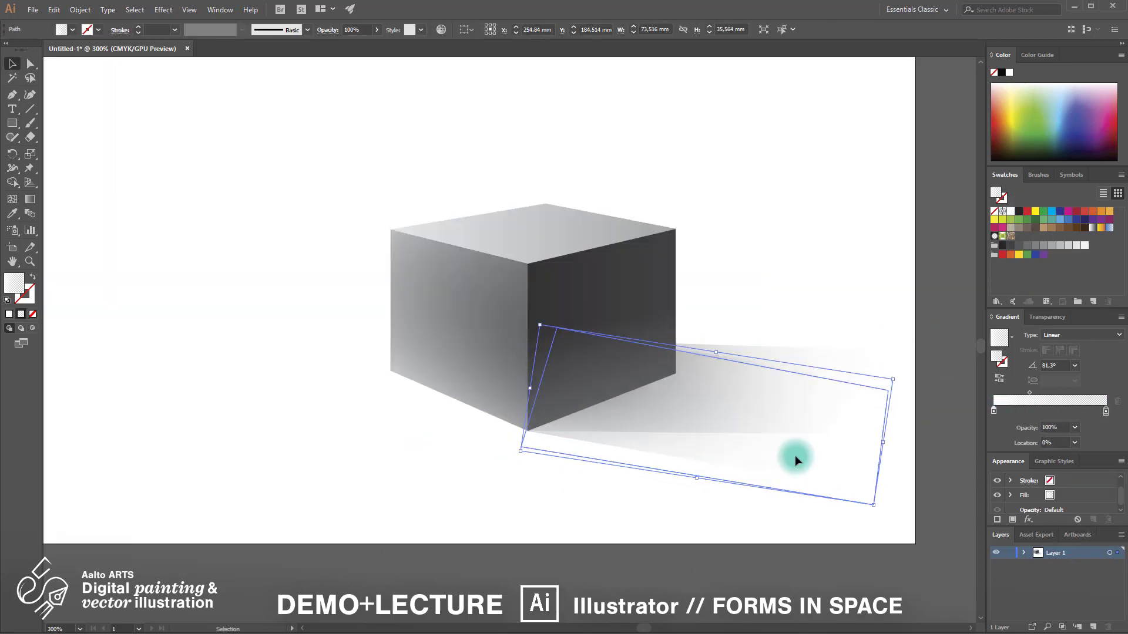
{"action": "left_click_drag", "start_coordinate": [795, 456], "coordinate": [795, 447]}
{"action": "left_click", "coordinate": [789, 226]}
Step: Adjust the white overlay's upper edge over the shadow with the Direct Selection tool
{"action": "scroll", "coordinate": [790, 226], "scroll_direction": "down", "scroll_amount": 3}
{"action": "scroll", "coordinate": [789, 322], "scroll_direction": "up", "scroll_amount": 2}
{"action": "scroll", "coordinate": [789, 322], "scroll_direction": "down", "scroll_amount": 4}
{"action": "scroll", "coordinate": [816, 270], "scroll_direction": "up", "scroll_amount": 3}
{"action": "left_click_drag", "start_coordinate": [473, 192], "coordinate": [628, 237]}
{"action": "key", "text": "a"}
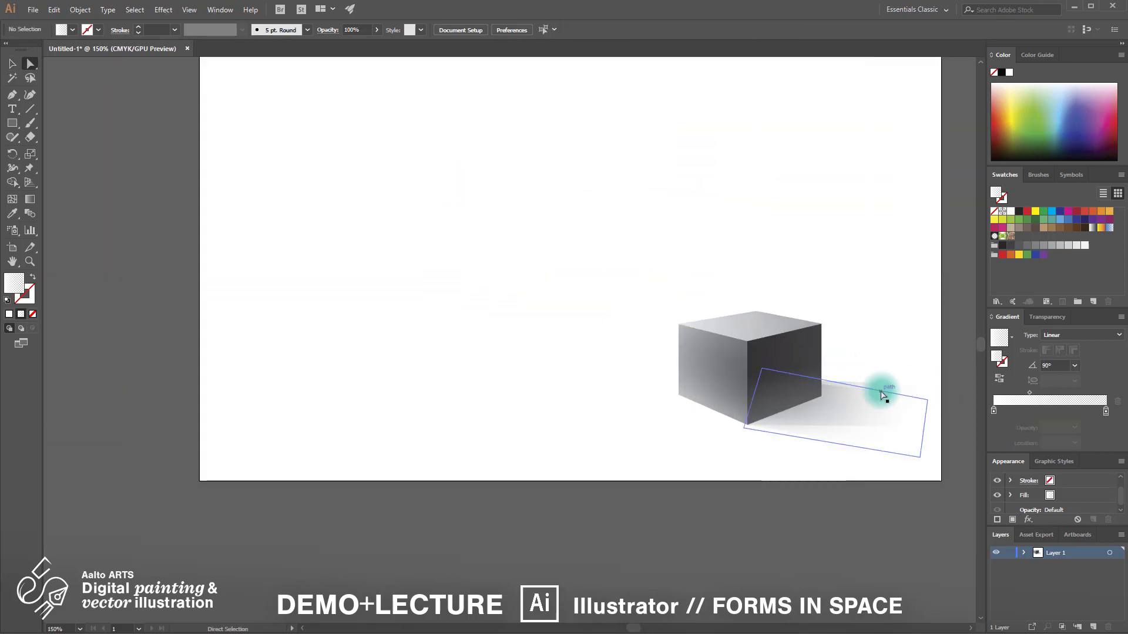
{"action": "left_click", "coordinate": [881, 394]}
{"action": "left_click", "coordinate": [846, 340]}
Step: Move the transparent stop of the right face's overlay gradient farther out to lengthen the fade
{"action": "scroll", "coordinate": [809, 352], "scroll_direction": "down", "scroll_amount": 1}
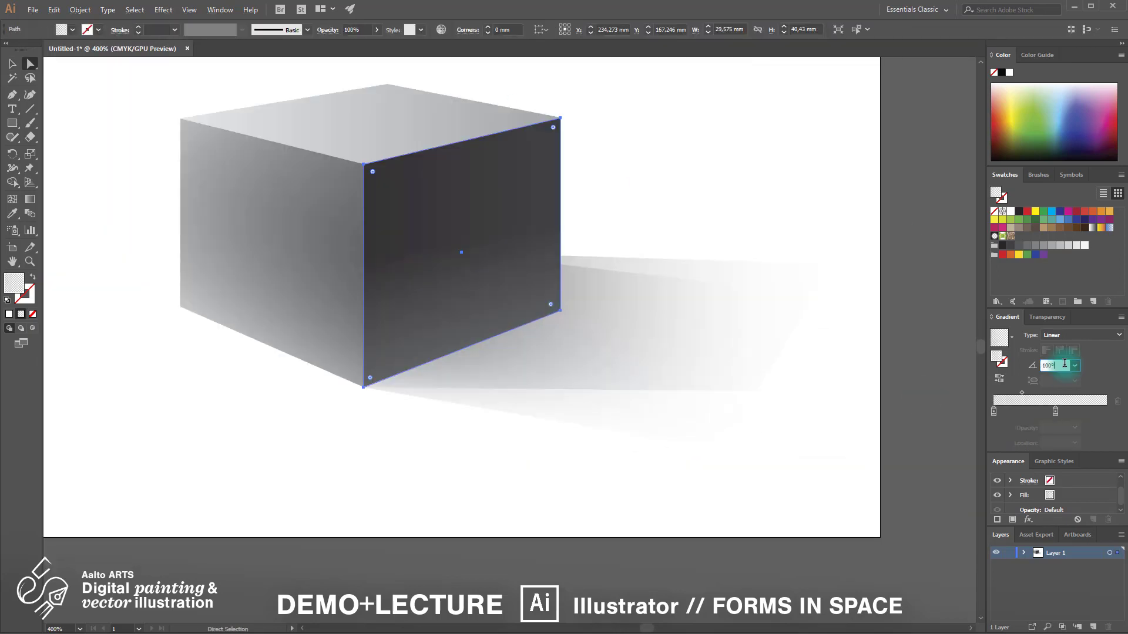
{"action": "scroll", "coordinate": [822, 302], "scroll_direction": "down", "scroll_amount": 2}
{"action": "left_click_drag", "start_coordinate": [1055, 412], "coordinate": [1080, 413]}
{"action": "left_click", "coordinate": [775, 162]}
{"action": "scroll", "coordinate": [775, 162], "scroll_direction": "down", "scroll_amount": 1}
Step: Move the whole cube with its shadow shapes horizontally to the left on the artboard
{"action": "left_click_drag", "start_coordinate": [764, 191], "coordinate": [786, 254]}
{"action": "key", "text": "v"}
{"action": "left_click_drag", "start_coordinate": [687, 317], "coordinate": [427, 317]}
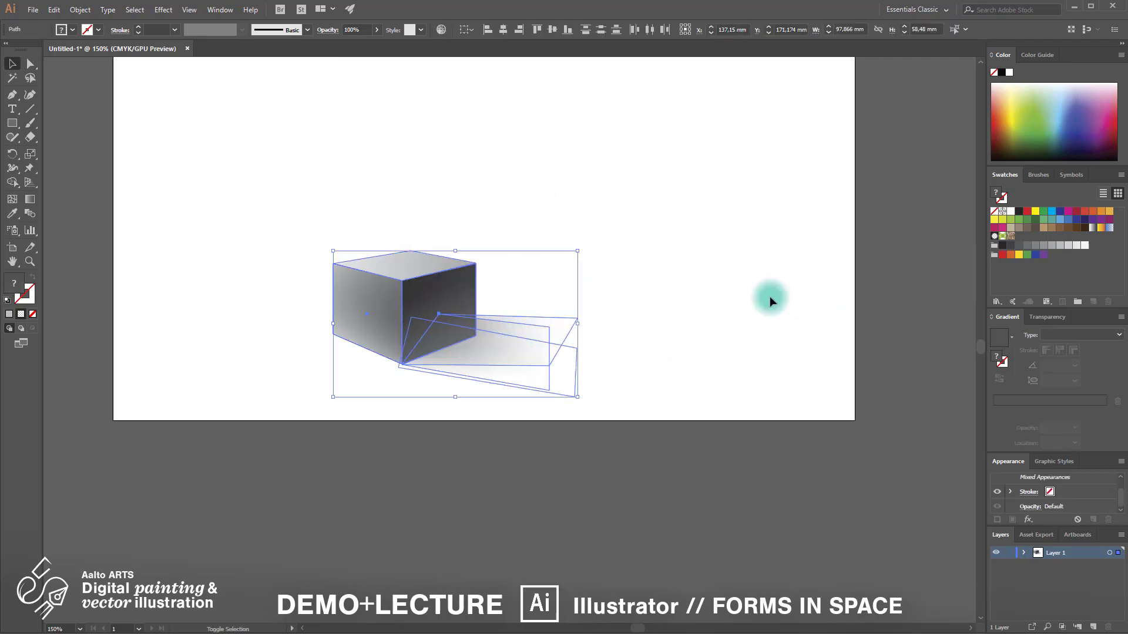
{"action": "left_click", "coordinate": [769, 296]}
Step: Draw a circle about 50 mm wide beside the cube and fill it with a radial gradient from mid gray to dark gray
{"action": "key", "text": "l"}
{"action": "mouse_move", "coordinate": [637, 196]}
{"action": "left_mouse_down"}
{"action": "mouse_move", "coordinate": [732, 336]}
{"action": "mouse_move", "coordinate": [762, 321]}
{"action": "mouse_move", "coordinate": [781, 339]}
{"action": "left_mouse_up"}
{"action": "left_click", "coordinate": [1011, 337]}
{"action": "left_click", "coordinate": [975, 360]}
{"action": "left_click_drag", "start_coordinate": [1010, 244], "coordinate": [1106, 410]}
{"action": "left_click_drag", "start_coordinate": [1035, 245], "coordinate": [994, 410]}
{"action": "left_click", "coordinate": [1062, 336]}
{"action": "left_click", "coordinate": [1055, 355]}
Step: Offset the circle's radial gradient so its light centre sits near the upper-left edge of the sphere
{"action": "left_click_drag", "start_coordinate": [658, 302], "coordinate": [799, 305]}
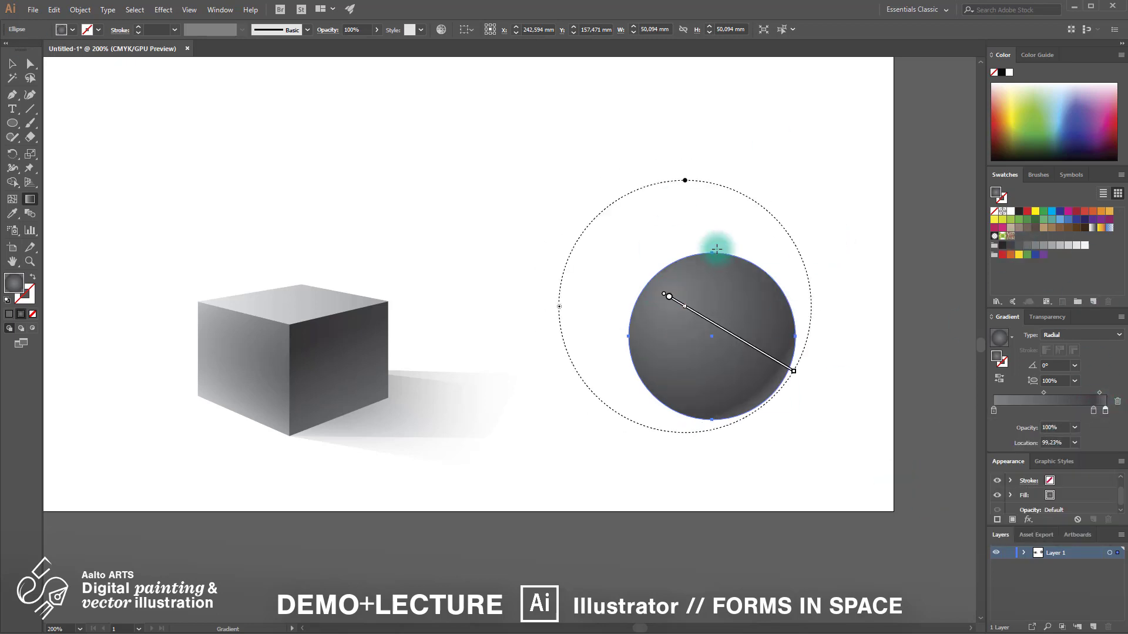
{"action": "left_click", "coordinate": [736, 255]}
{"action": "key", "text": "g"}
{"action": "left_click_drag", "start_coordinate": [667, 296], "coordinate": [657, 307]}
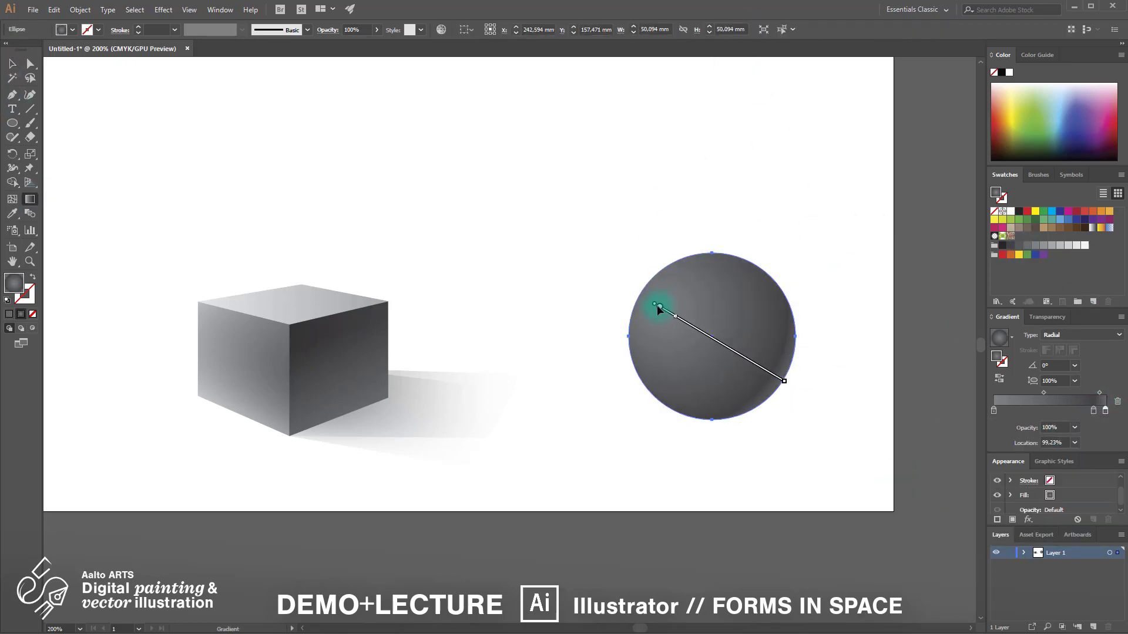
Step: Move the sphere's dark gradient stop inward to the 65.13% location and the first midpoint to 34.25%
{"action": "left_click_drag", "start_coordinate": [1093, 410], "coordinate": [1018, 395]}
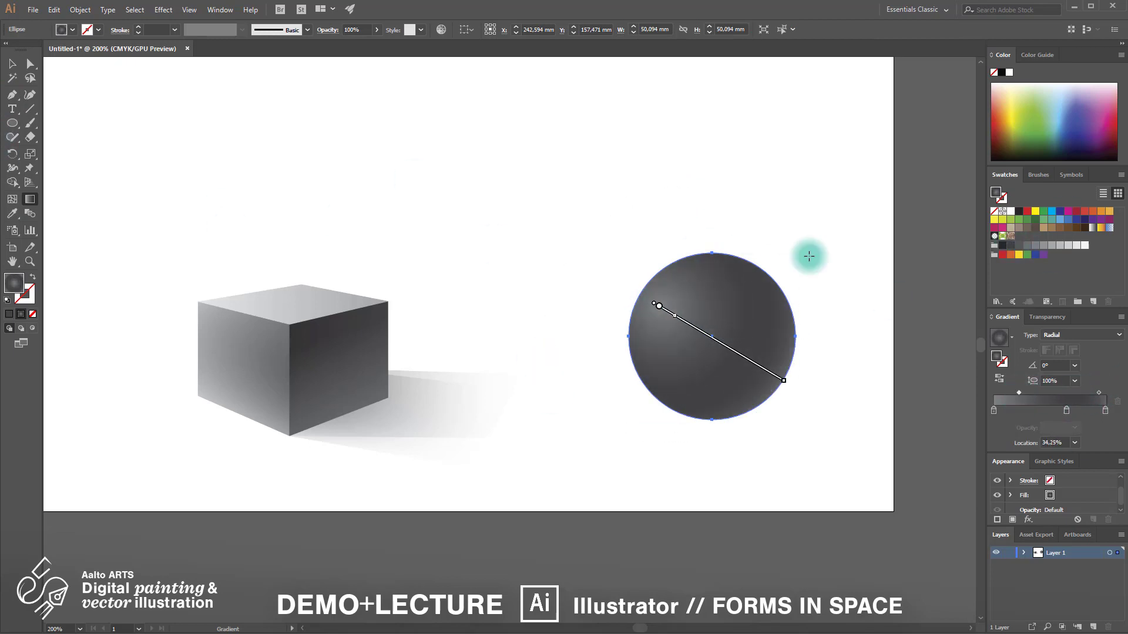
{"action": "key", "text": "v"}
{"action": "left_click", "coordinate": [696, 61]}
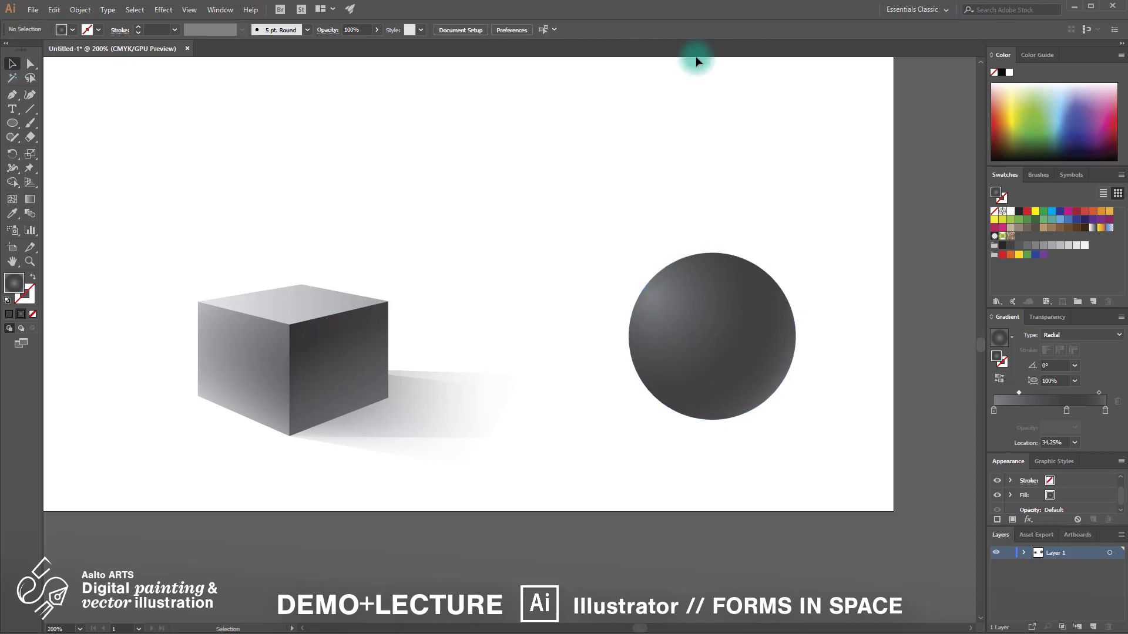
Step: Set the sphere's middle gradient stop to 80% black
{"action": "double_click", "coordinate": [1066, 410]}
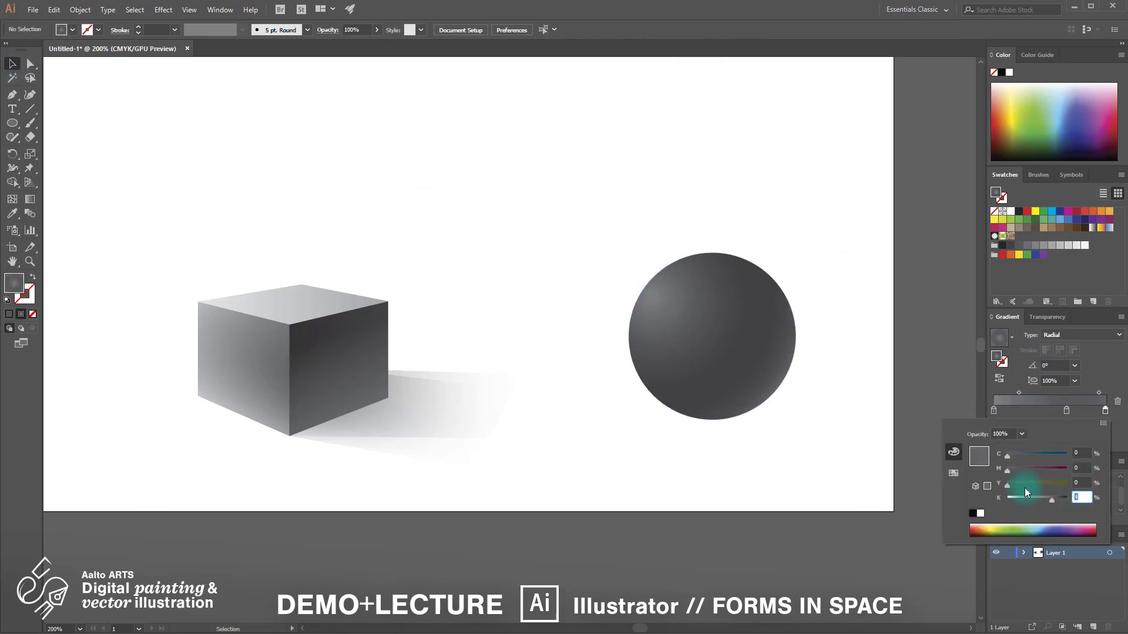
{"action": "left_click", "coordinate": [756, 346]}
{"action": "double_click", "coordinate": [1066, 410]}
{"action": "left_click_drag", "start_coordinate": [1082, 498], "coordinate": [1024, 492]}
{"action": "type", "text": "80"}
Step: Adjust the black values of the sphere's end, start and middle gradient stops
{"action": "double_click", "coordinate": [1105, 410]}
{"action": "left_click_drag", "start_coordinate": [1083, 498], "coordinate": [994, 480]}
{"action": "double_click", "coordinate": [993, 410]}
{"action": "scroll", "coordinate": [919, 388], "scroll_direction": "down", "scroll_amount": 1}
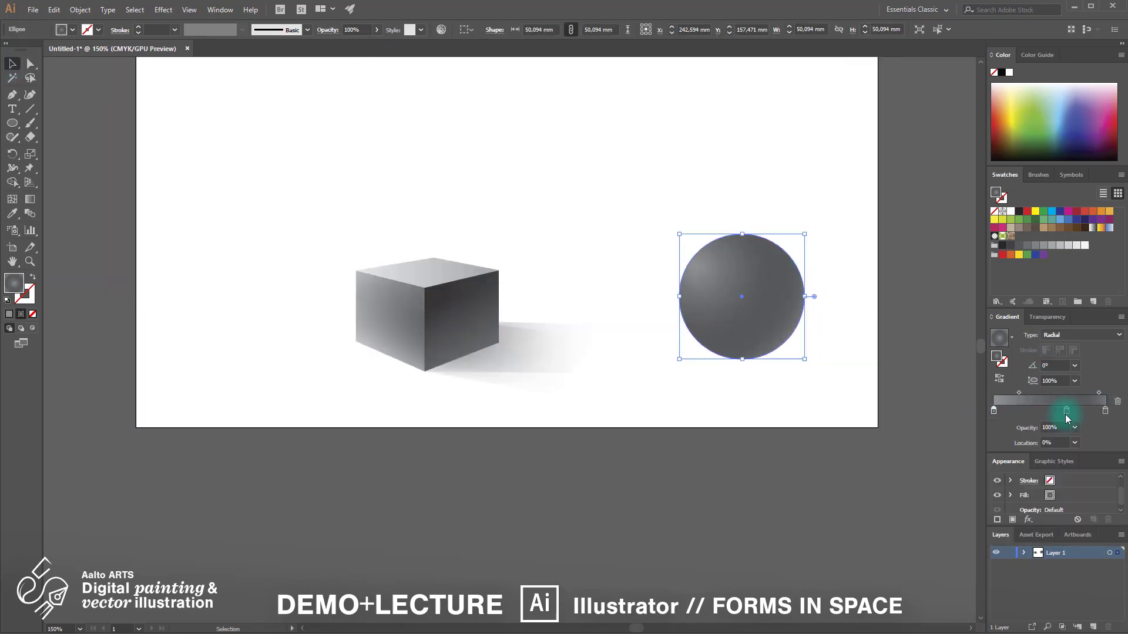
{"action": "double_click", "coordinate": [1066, 411]}
{"action": "left_click", "coordinate": [905, 336]}
{"action": "scroll", "coordinate": [906, 336], "scroll_direction": "up", "scroll_amount": 1}
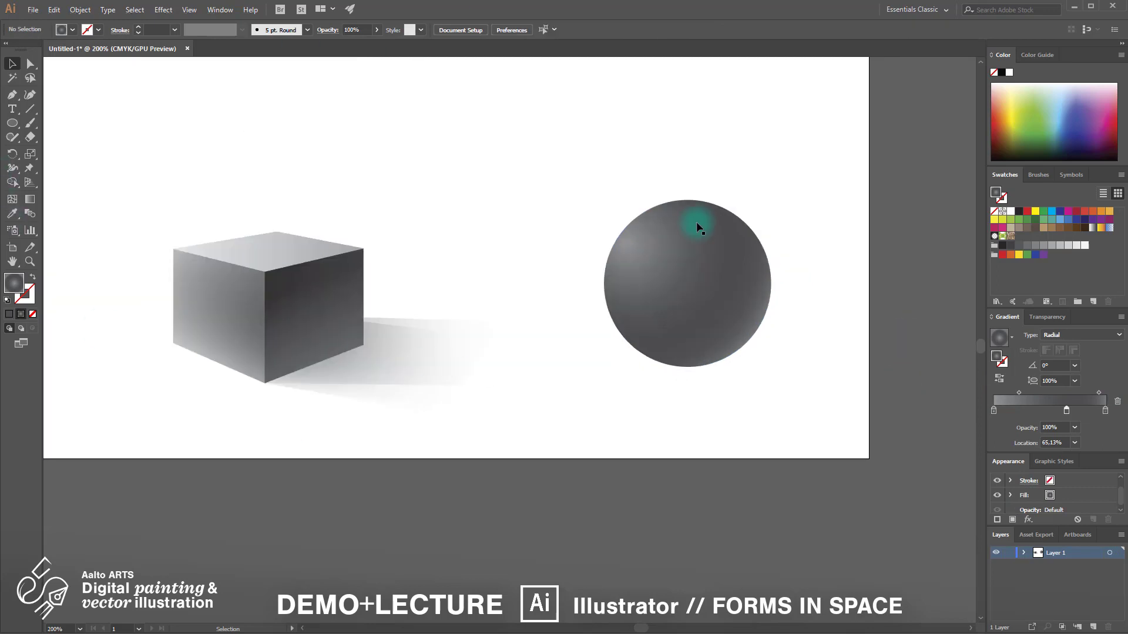
Step: Draw a circle about 10.6 mm wide with a radial white-to-black gradient and place it on the sphere's upper left
{"action": "left_click", "coordinate": [999, 337]}
{"action": "left_click", "coordinate": [1119, 335]}
{"action": "scroll", "coordinate": [657, 174], "scroll_direction": "up", "scroll_amount": 3}
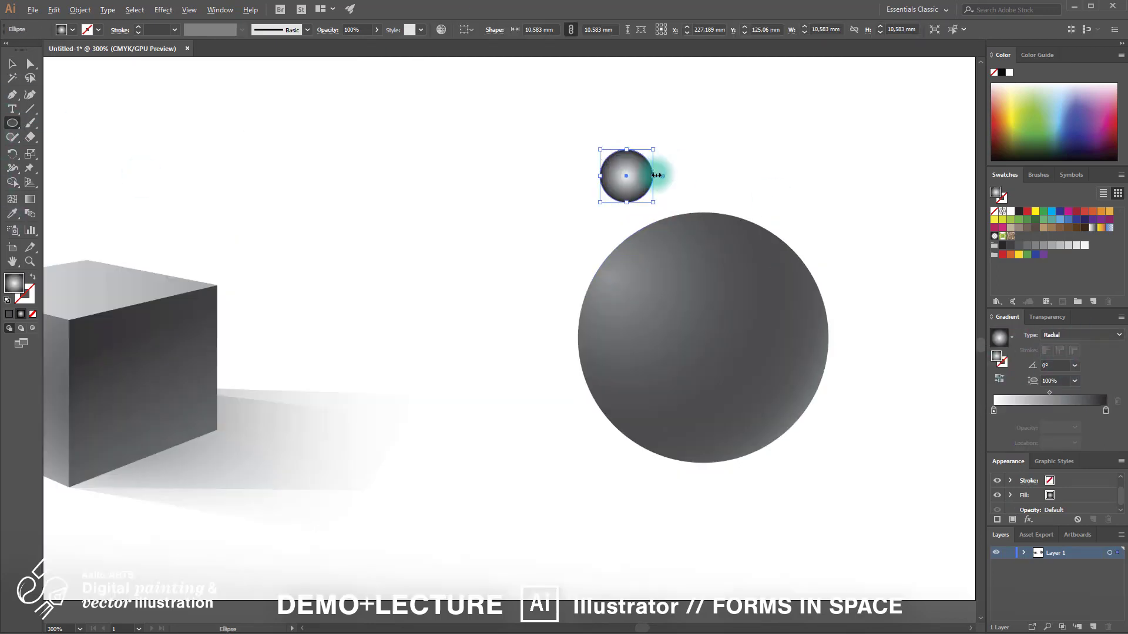
{"action": "key", "text": "v"}
{"action": "left_click_drag", "start_coordinate": [611, 191], "coordinate": [712, 356]}
Step: Make the small circle's gradient white, fading from 40% opacity at the centre to 0% at the edge
{"action": "double_click", "coordinate": [1105, 411]}
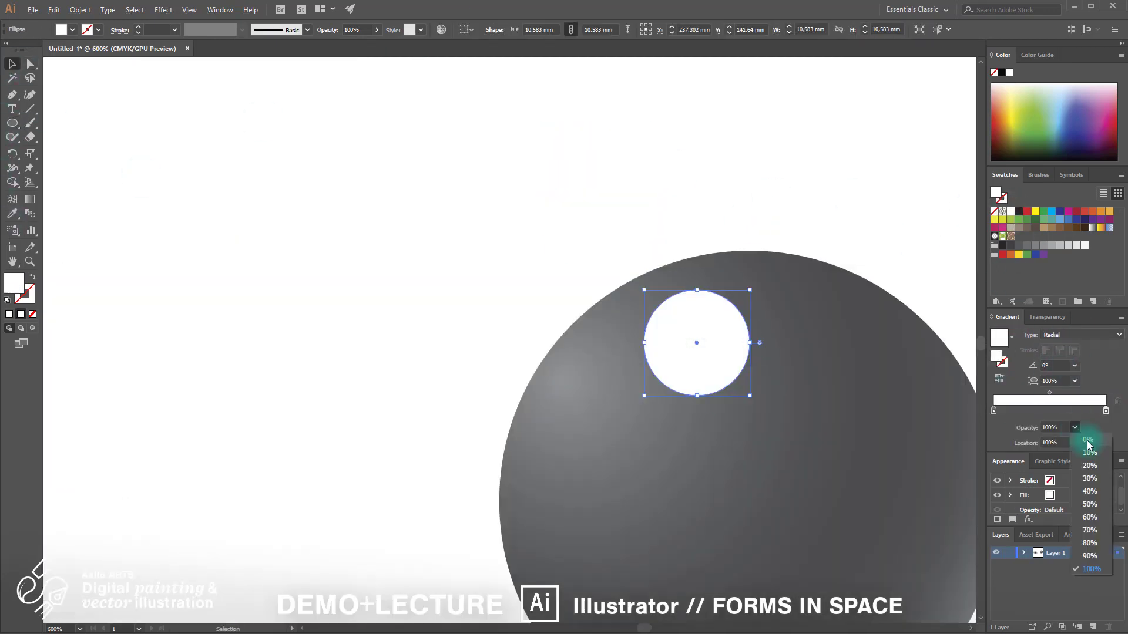
{"action": "left_click", "coordinate": [1087, 440]}
{"action": "left_click", "coordinate": [993, 411]}
{"action": "left_click", "coordinate": [1074, 428]}
{"action": "left_click", "coordinate": [1090, 491]}
Step: Narrow the highlight to an ellipse about 6.7 mm wide and tilt it along the sphere's upper-left edge
{"action": "scroll", "coordinate": [794, 404], "scroll_direction": "down", "scroll_amount": 1}
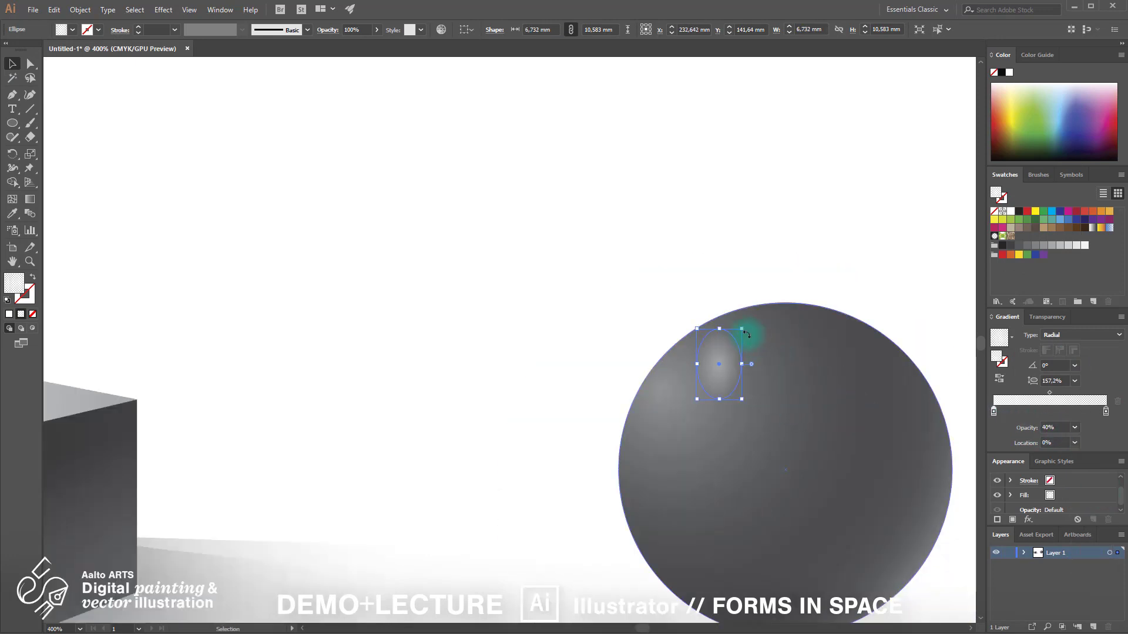
{"action": "left_click_drag", "start_coordinate": [733, 356], "coordinate": [720, 347]}
{"action": "scroll", "coordinate": [693, 352], "scroll_direction": "down", "scroll_amount": 2}
{"action": "scroll", "coordinate": [714, 361], "scroll_direction": "up", "scroll_amount": 2}
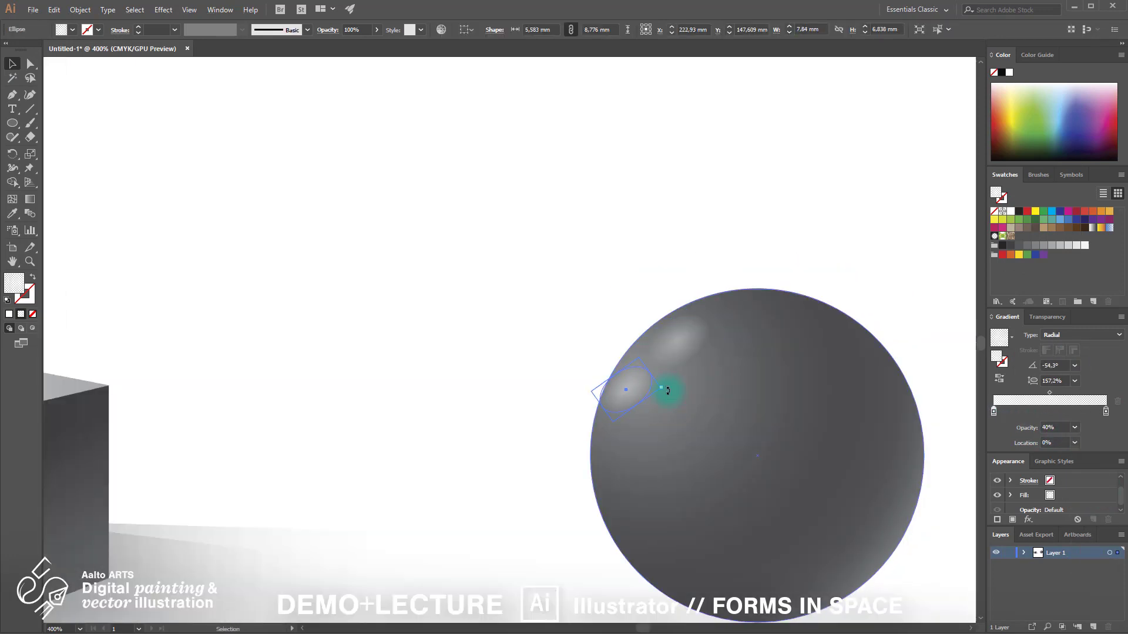
Step: Rotate the smaller second highlight below the first to follow the sphere's edge
{"action": "left_click_drag", "start_coordinate": [667, 390], "coordinate": [665, 377]}
{"action": "left_click", "coordinate": [563, 248]}
{"action": "scroll", "coordinate": [563, 247], "scroll_direction": "down", "scroll_amount": 4}
{"action": "scroll", "coordinate": [644, 247], "scroll_direction": "up", "scroll_amount": 3}
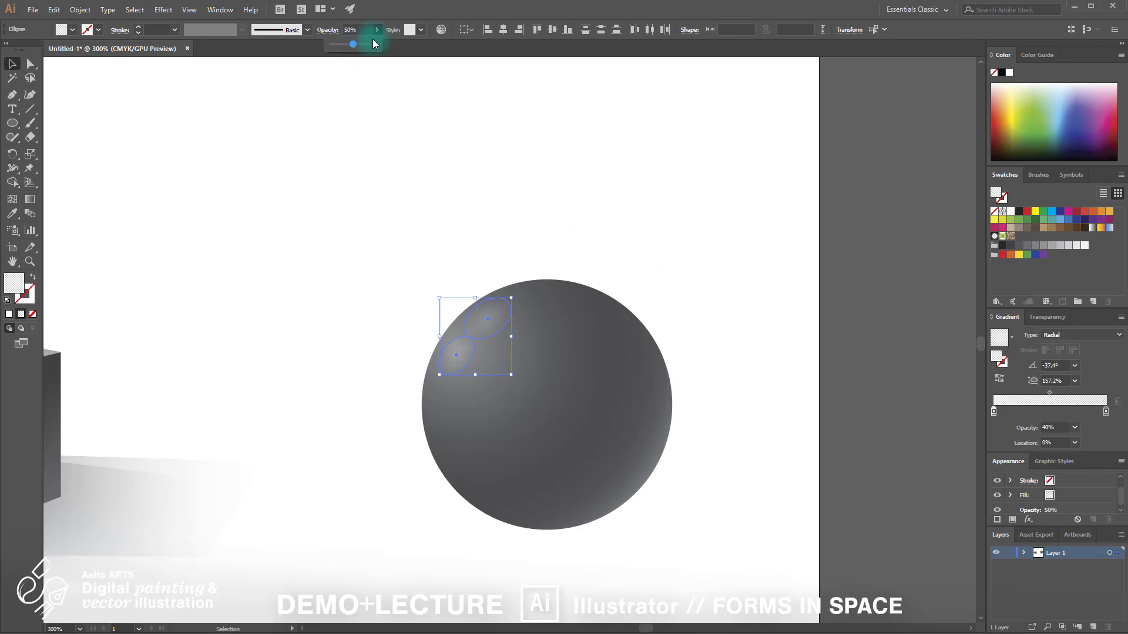
Step: Lighten the inner colour stop of the sphere's radial gradient
{"action": "left_click", "coordinate": [648, 106]}
{"action": "scroll", "coordinate": [648, 106], "scroll_direction": "down", "scroll_amount": 3}
{"action": "scroll", "coordinate": [578, 176], "scroll_direction": "up", "scroll_amount": 1}
{"action": "left_click", "coordinate": [622, 206]}
{"action": "double_click", "coordinate": [993, 411]}
{"action": "left_click_drag", "start_coordinate": [1040, 500], "coordinate": [1032, 499]}
{"action": "left_click", "coordinate": [692, 300]}
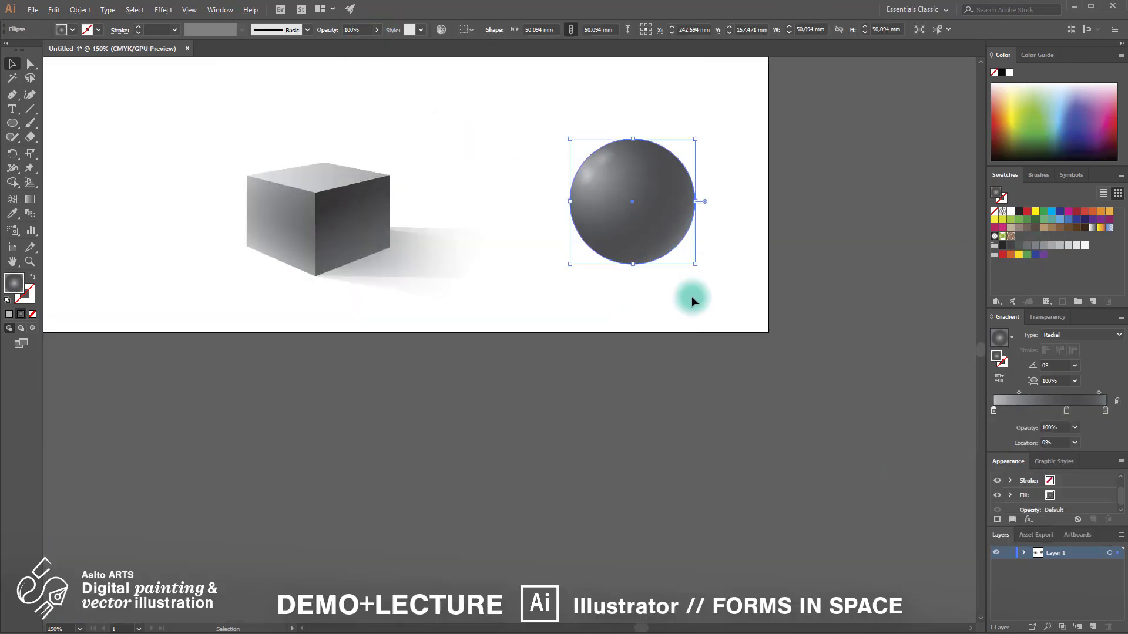
Step: Shift the bright origin of the sphere's radial gradient closer to its upper-left edge
{"action": "scroll", "coordinate": [692, 301], "scroll_direction": "down", "scroll_amount": 1}
{"action": "scroll", "coordinate": [669, 344], "scroll_direction": "up", "scroll_amount": 1}
{"action": "left_click", "coordinate": [616, 235]}
{"action": "key", "text": "g"}
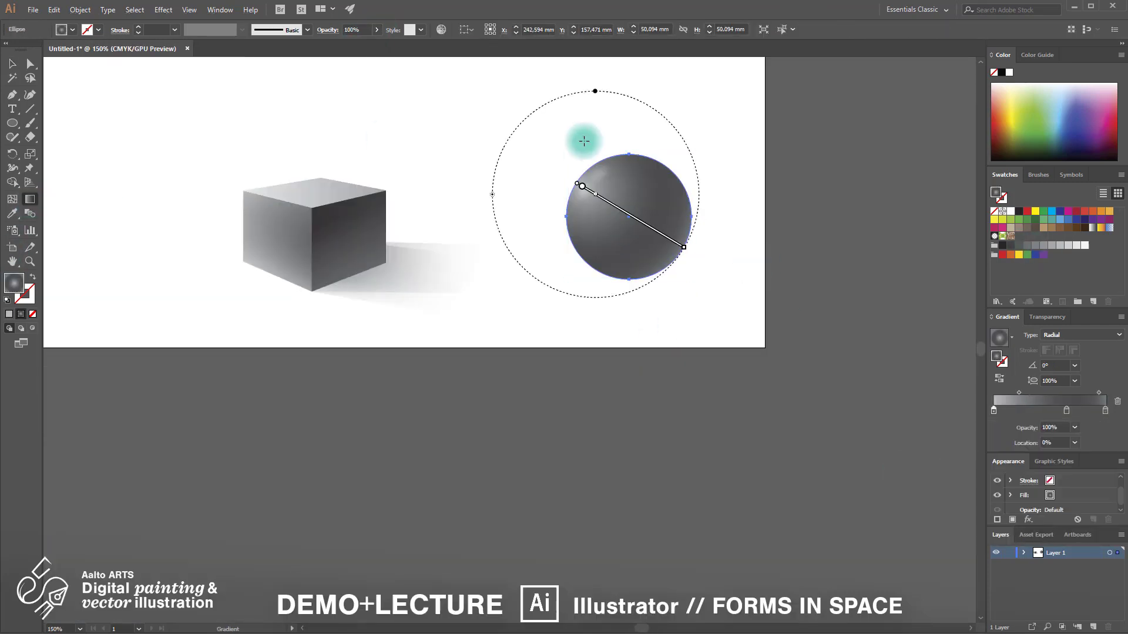
{"action": "left_click_drag", "start_coordinate": [588, 179], "coordinate": [585, 175]}
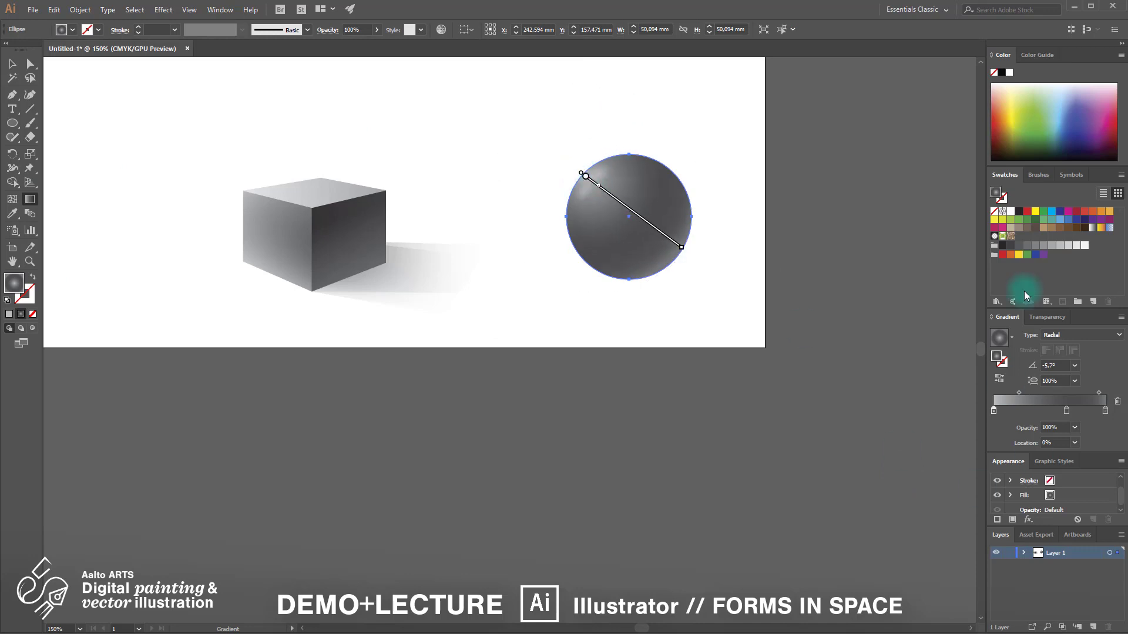
{"action": "double_click", "coordinate": [993, 410]}
{"action": "left_click", "coordinate": [554, 115]}
{"action": "left_click", "coordinate": [12, 63]}
{"action": "left_click", "coordinate": [562, 151]}
Step: Scale the sphere with its highlights down to about 42.8 mm wide and arrange it beside the cube's left side
{"action": "scroll", "coordinate": [562, 152], "scroll_direction": "down", "scroll_amount": 1}
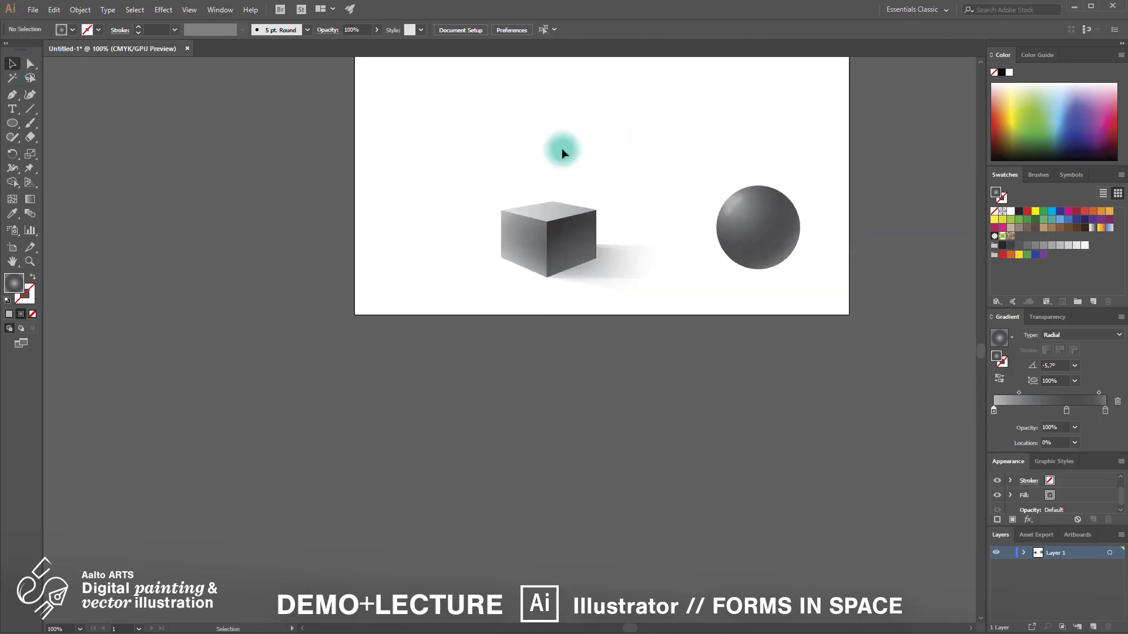
{"action": "left_click_drag", "start_coordinate": [801, 276], "coordinate": [804, 279]}
{"action": "left_click_drag", "start_coordinate": [764, 229], "coordinate": [757, 234]}
{"action": "left_click", "coordinate": [828, 257]}
{"action": "scroll", "coordinate": [829, 258], "scroll_direction": "up", "scroll_amount": 1}
{"action": "left_click_drag", "start_coordinate": [470, 235], "coordinate": [415, 260]}
{"action": "left_click_drag", "start_coordinate": [261, 176], "coordinate": [819, 284]}
{"action": "left_click_drag", "start_coordinate": [514, 165], "coordinate": [942, 365]}
{"action": "left_click_drag", "start_coordinate": [758, 253], "coordinate": [612, 257]}
{"action": "left_click", "coordinate": [390, 192]}
{"action": "left_click_drag", "start_coordinate": [512, 264], "coordinate": [478, 269]}
{"action": "left_click", "coordinate": [460, 349]}
Step: Set the sphere gradient's inner stop to 20% black and shift its dark stop to about 79%
{"action": "scroll", "coordinate": [536, 272], "scroll_direction": "up", "scroll_amount": 1}
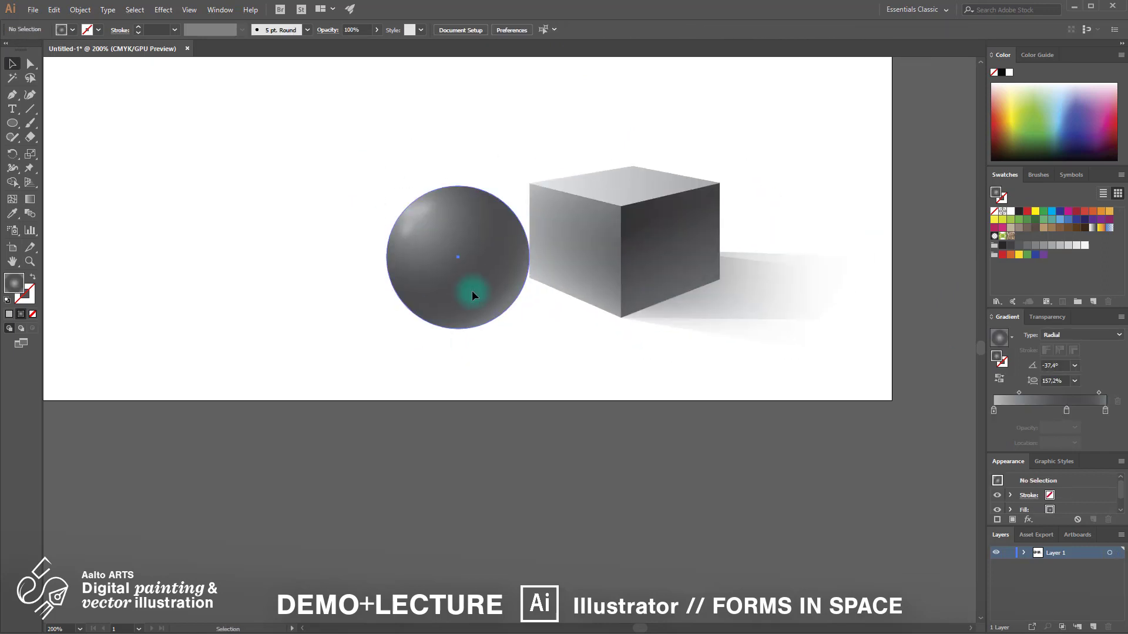
{"action": "left_click", "coordinate": [471, 290]}
{"action": "double_click", "coordinate": [993, 410]}
{"action": "double_click", "coordinate": [1077, 497]}
{"action": "type", "text": "20"}
{"action": "key", "text": "Return"}
{"action": "left_click", "coordinate": [684, 377]}
{"action": "scroll", "coordinate": [683, 378], "scroll_direction": "down", "scroll_amount": 3}
{"action": "scroll", "coordinate": [647, 387], "scroll_direction": "up", "scroll_amount": 2}
{"action": "left_click", "coordinate": [579, 317]}
{"action": "left_click", "coordinate": [1019, 392]}
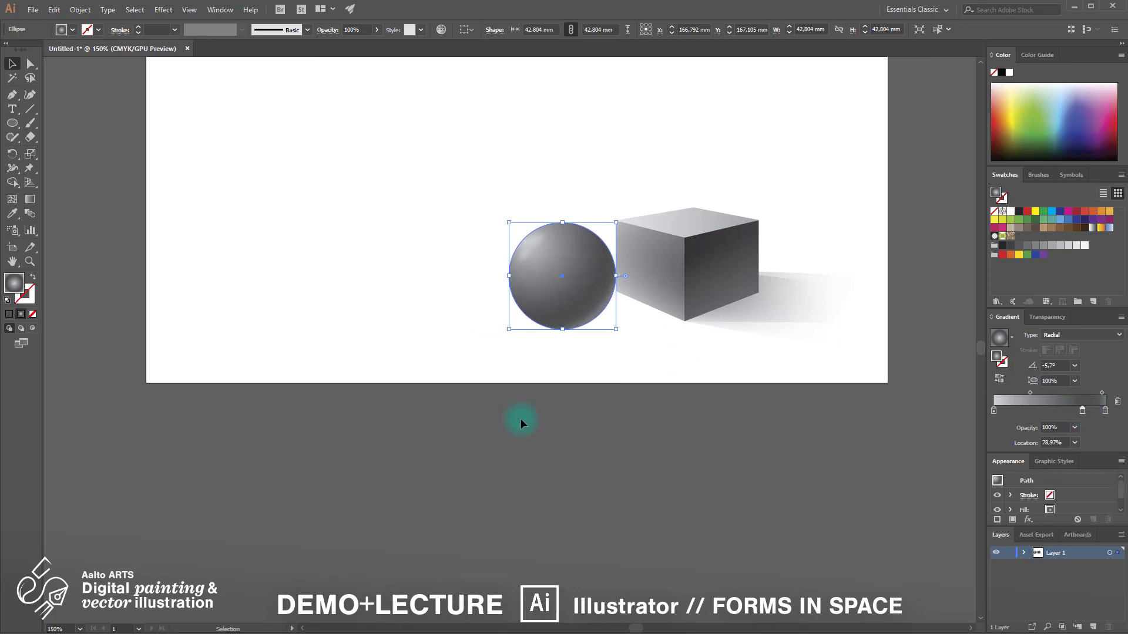
Step: Enlarge the sphere with its highlights to about 46.7 mm wide and move it up and left, clear of the cube
{"action": "left_click", "coordinate": [545, 198]}
{"action": "scroll", "coordinate": [544, 197], "scroll_direction": "up", "scroll_amount": 1}
{"action": "left_click_drag", "start_coordinate": [421, 186], "coordinate": [611, 376]}
{"action": "left_click_drag", "start_coordinate": [497, 231], "coordinate": [486, 219]}
{"action": "left_click_drag", "start_coordinate": [530, 294], "coordinate": [525, 283]}
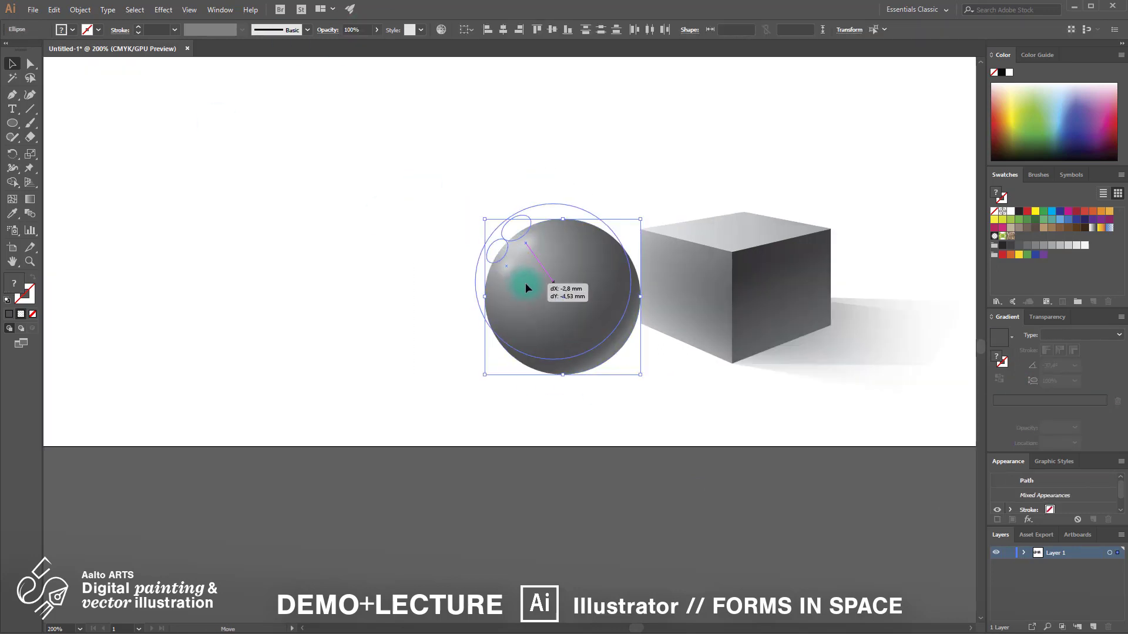
{"action": "left_click", "coordinate": [507, 384]}
Step: Try a shadow circle about 21.9 mm wide under the sphere, with a dark radial gradient fading from 80% to 0% opacity
{"action": "scroll", "coordinate": [508, 385], "scroll_direction": "down", "scroll_amount": 2}
{"action": "scroll", "coordinate": [611, 396], "scroll_direction": "up", "scroll_amount": 1}
{"action": "left_click", "coordinate": [12, 123]}
{"action": "scroll", "coordinate": [667, 263], "scroll_direction": "up", "scroll_amount": 2}
{"action": "left_click_drag", "start_coordinate": [328, 142], "coordinate": [437, 231]}
{"action": "left_click", "coordinate": [12, 64]}
{"action": "left_click_drag", "start_coordinate": [354, 172], "coordinate": [329, 337]}
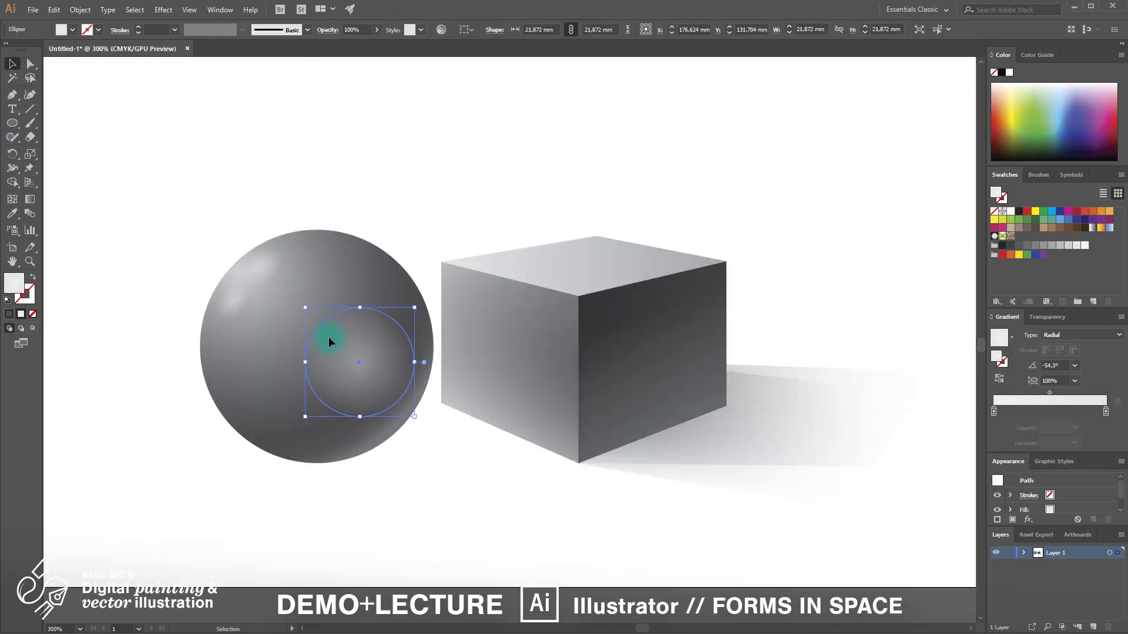
{"action": "left_click_drag", "start_coordinate": [371, 374], "coordinate": [383, 492]}
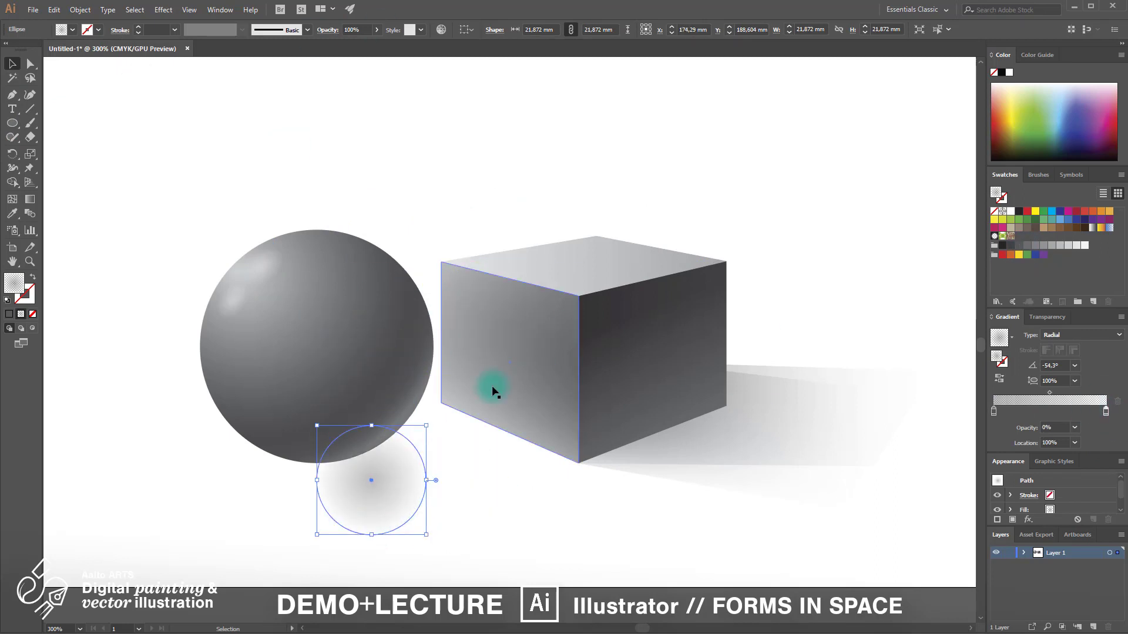
{"action": "left_click", "coordinate": [1075, 428]}
{"action": "left_click", "coordinate": [1082, 535]}
Step: Try flattening the shadow circle to about 12.1 mm high, widening it and arranging it behind the sphere
{"action": "left_click_drag", "start_coordinate": [371, 535], "coordinate": [371, 497]}
{"action": "left_click_drag", "start_coordinate": [367, 473], "coordinate": [328, 468]}
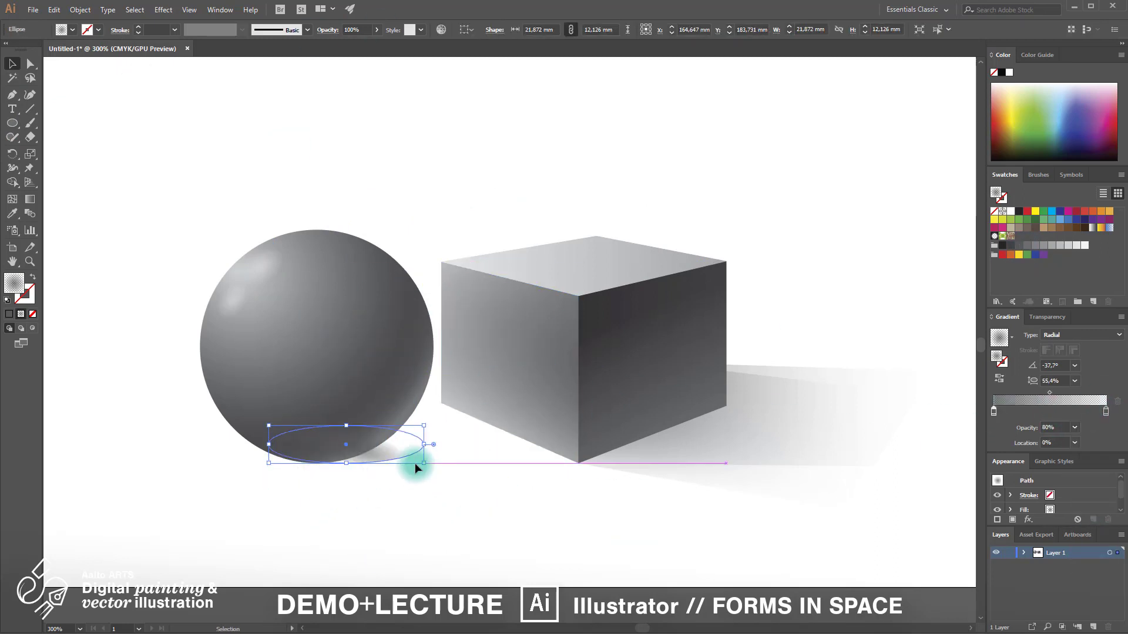
{"action": "right_click", "coordinate": [398, 459]}
{"action": "mouse_move", "coordinate": [498, 395]}
{"action": "left_click", "coordinate": [368, 436]}
{"action": "left_click_drag", "start_coordinate": [423, 463], "coordinate": [488, 522]}
Step: Undo the shadow circle's rearrangement and resizing, and delete it
{"action": "key", "text": "ctrl+z"}
{"action": "key", "text": "ctrl+z"}
{"action": "key", "text": "ctrl+z"}
{"action": "key", "text": "ctrl+z"}
{"action": "key", "text": "ctrl+z"}
{"action": "left_click_drag", "start_coordinate": [372, 535], "coordinate": [377, 486]}
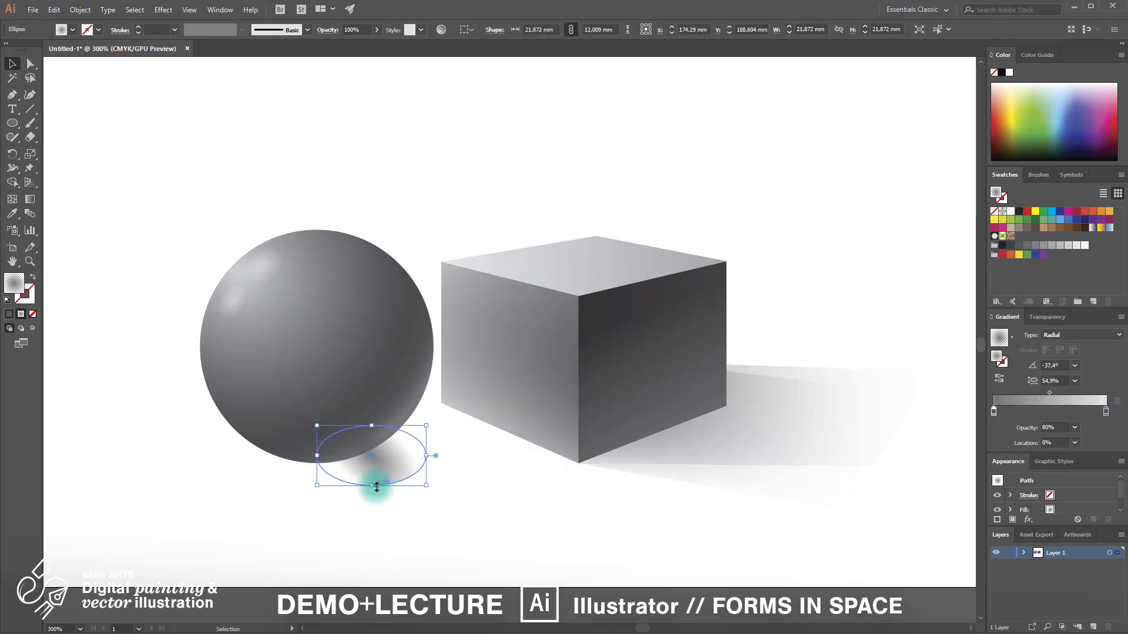
{"action": "key", "text": "Delete"}
Step: Draw a circle about 14.3 mm wide above the sphere with a dark grey radial gradient fading to 0% opacity at the edge
{"action": "left_click", "coordinate": [13, 123]}
{"action": "left_click_drag", "start_coordinate": [396, 93], "coordinate": [468, 165]}
{"action": "left_click", "coordinate": [1011, 338]}
{"action": "left_click", "coordinate": [951, 352]}
{"action": "left_click", "coordinate": [1081, 335]}
{"action": "left_click", "coordinate": [1073, 361]}
{"action": "left_click_drag", "start_coordinate": [1010, 245], "coordinate": [1105, 410]}
{"action": "left_click_drag", "start_coordinate": [1018, 245], "coordinate": [994, 411]}
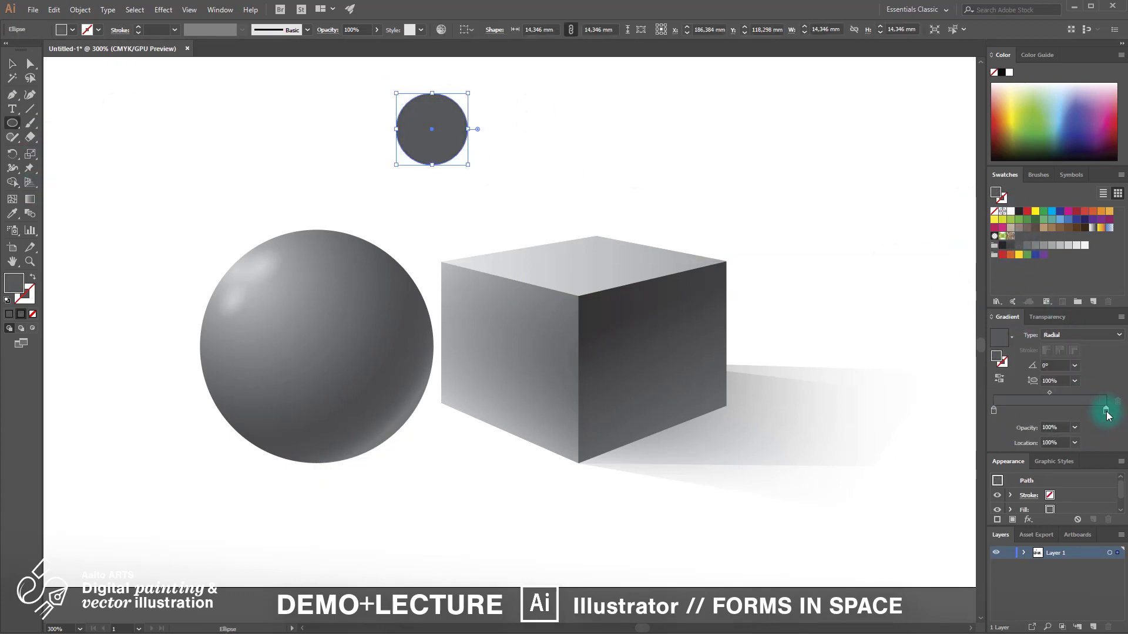
{"action": "left_click", "coordinate": [1074, 427]}
{"action": "left_click", "coordinate": [1080, 443]}
Step: Stretch the circle into a shadow ellipse about 58.4 by 13.2 mm below the sphere and shift its gradient focus left
{"action": "left_click", "coordinate": [12, 63]}
{"action": "left_click_drag", "start_coordinate": [455, 106], "coordinate": [389, 460]}
{"action": "left_click_drag", "start_coordinate": [396, 457], "coordinate": [445, 469]}
{"action": "left_click", "coordinate": [30, 199]}
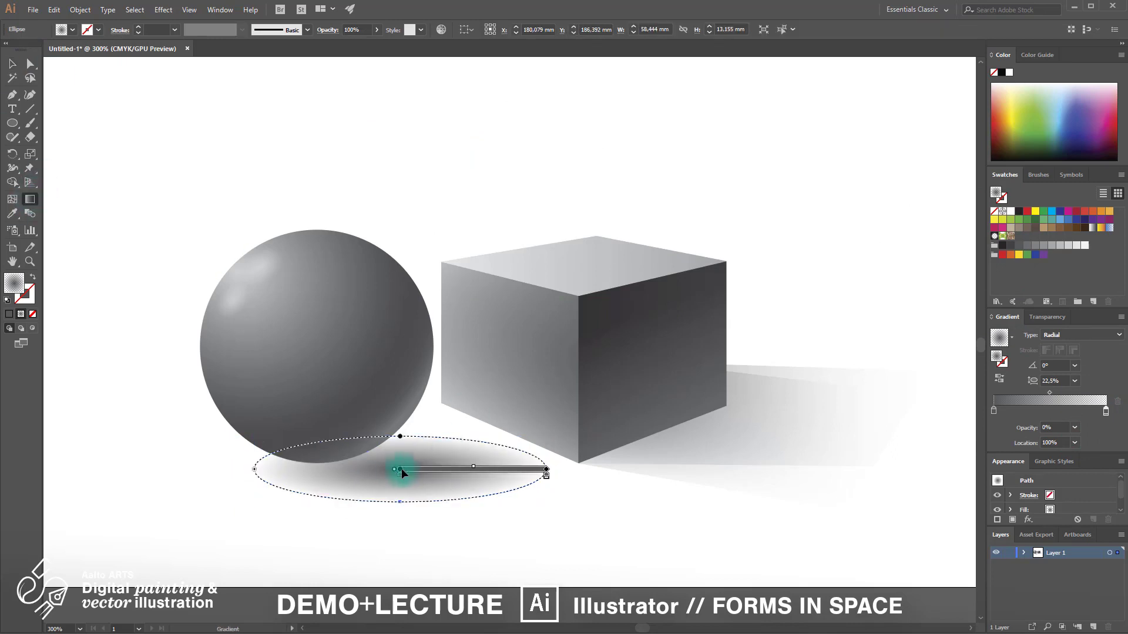
{"action": "left_click_drag", "start_coordinate": [339, 469], "coordinate": [337, 469]}
Step: Send the shadow ellipse behind the other objects and move it left beneath the sphere
{"action": "left_click", "coordinate": [12, 63]}
{"action": "right_click", "coordinate": [476, 469]}
{"action": "mouse_move", "coordinate": [556, 410]}
{"action": "left_click", "coordinate": [631, 450]}
{"action": "left_click_drag", "start_coordinate": [425, 484], "coordinate": [404, 480]}
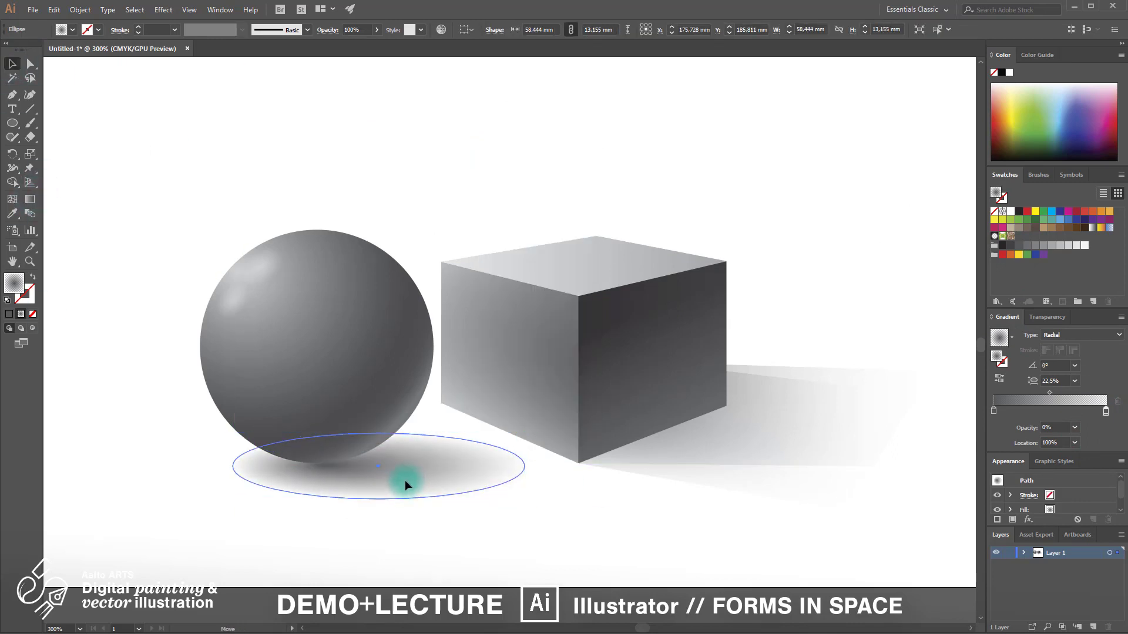
{"action": "left_click", "coordinate": [453, 520]}
Step: Adjust the gradient of the sphere's shadow and extend the ellipse farther out to the right
{"action": "scroll", "coordinate": [453, 505], "scroll_direction": "down", "scroll_amount": 3}
{"action": "scroll", "coordinate": [462, 552], "scroll_direction": "up", "scroll_amount": 3}
{"action": "left_click", "coordinate": [444, 386]}
{"action": "key", "text": "g"}
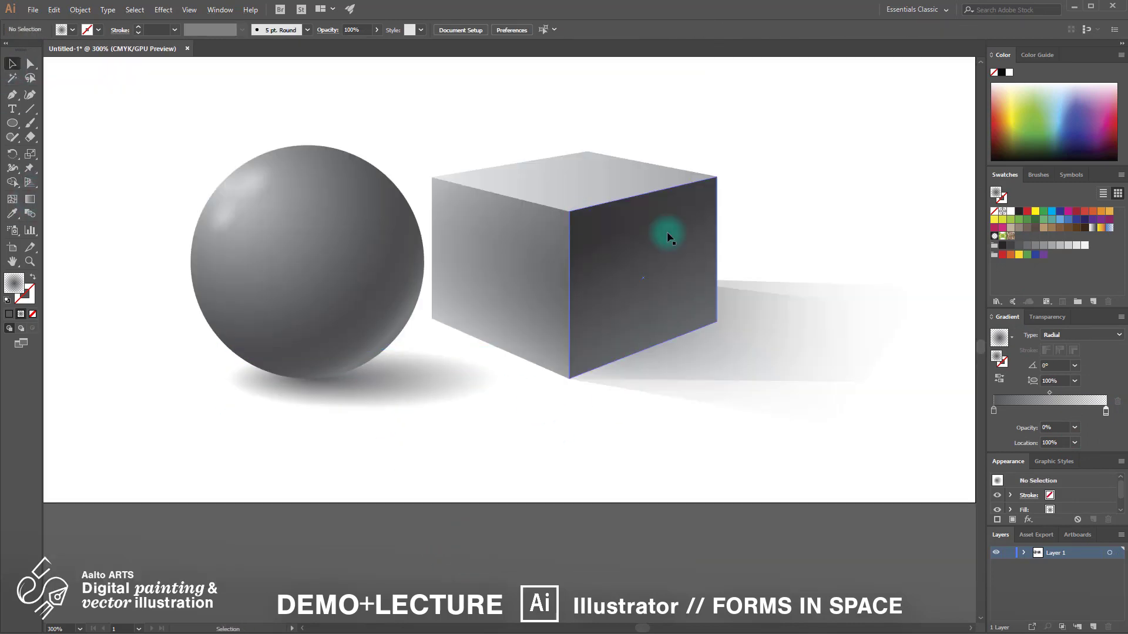
{"action": "left_click", "coordinate": [401, 324]}
{"action": "key", "text": "v"}
{"action": "left_click", "coordinate": [440, 384]}
{"action": "left_click_drag", "start_coordinate": [507, 410], "coordinate": [538, 423]}
{"action": "left_click", "coordinate": [532, 456]}
{"action": "scroll", "coordinate": [504, 241], "scroll_direction": "down", "scroll_amount": 1}
{"action": "left_click_drag", "start_coordinate": [474, 387], "coordinate": [430, 327]}
{"action": "scroll", "coordinate": [405, 382], "scroll_direction": "up", "scroll_amount": 1}
{"action": "left_click_drag", "start_coordinate": [580, 345], "coordinate": [546, 327]}
{"action": "key", "text": "g"}
{"action": "key", "text": "v"}
{"action": "left_click", "coordinate": [557, 368]}
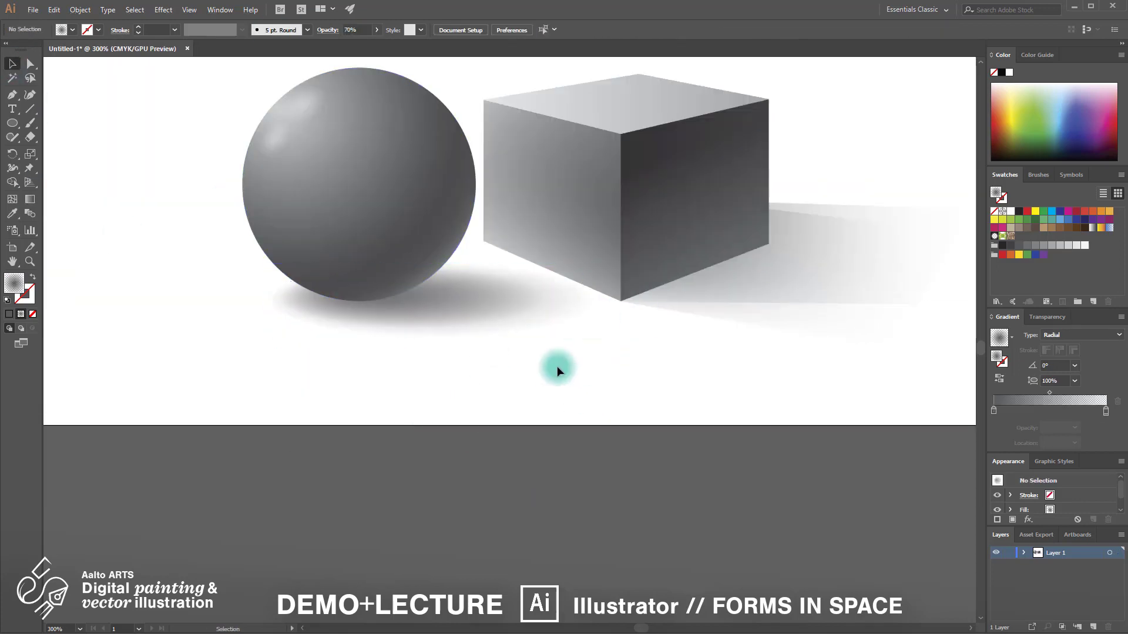
Step: Take the light overlay of the cube's left face out below the artboard
{"action": "scroll", "coordinate": [312, 406], "scroll_direction": "down", "scroll_amount": 2}
{"action": "left_click_drag", "start_coordinate": [329, 399], "coordinate": [259, 247]}
{"action": "left_click_drag", "start_coordinate": [372, 359], "coordinate": [382, 368]}
{"action": "scroll", "coordinate": [422, 430], "scroll_direction": "up", "scroll_amount": 1}
{"action": "scroll", "coordinate": [516, 398], "scroll_direction": "down", "scroll_amount": 1}
{"action": "scroll", "coordinate": [504, 431], "scroll_direction": "up", "scroll_amount": 1}
{"action": "left_click", "coordinate": [464, 253]}
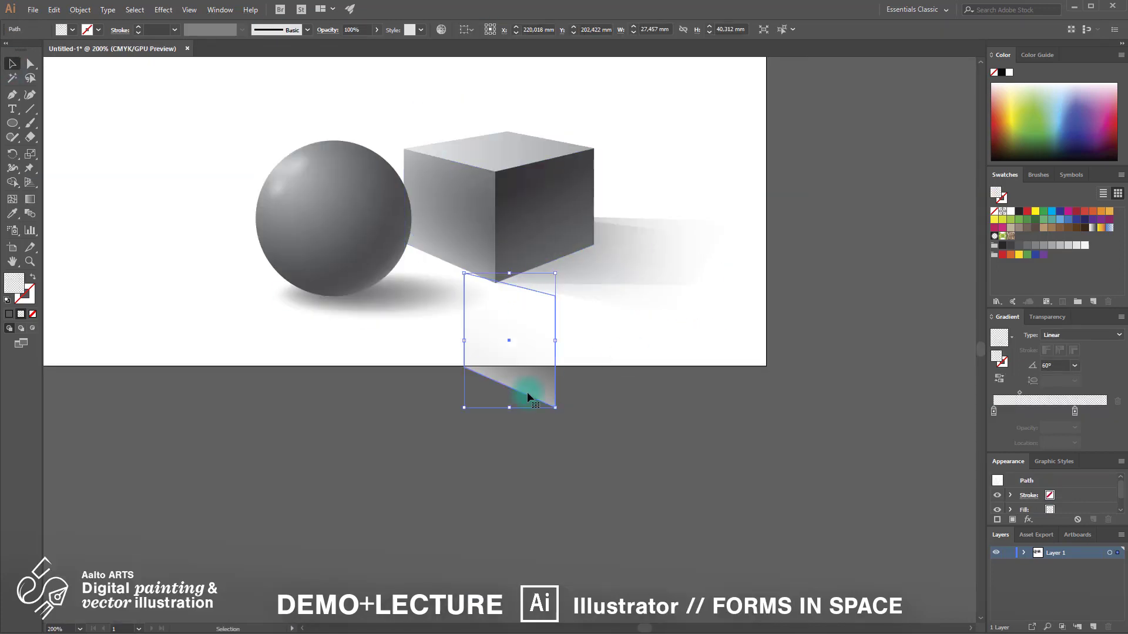
{"action": "left_click_drag", "start_coordinate": [526, 392], "coordinate": [501, 501]}
Step: Change the overlay's gradient to radial and centre its glow near the shape's lower-left edge
{"action": "left_click", "coordinate": [1081, 335]}
{"action": "left_click", "coordinate": [1068, 350]}
{"action": "left_click", "coordinate": [30, 199]}
{"action": "left_click_drag", "start_coordinate": [445, 480], "coordinate": [522, 487]}
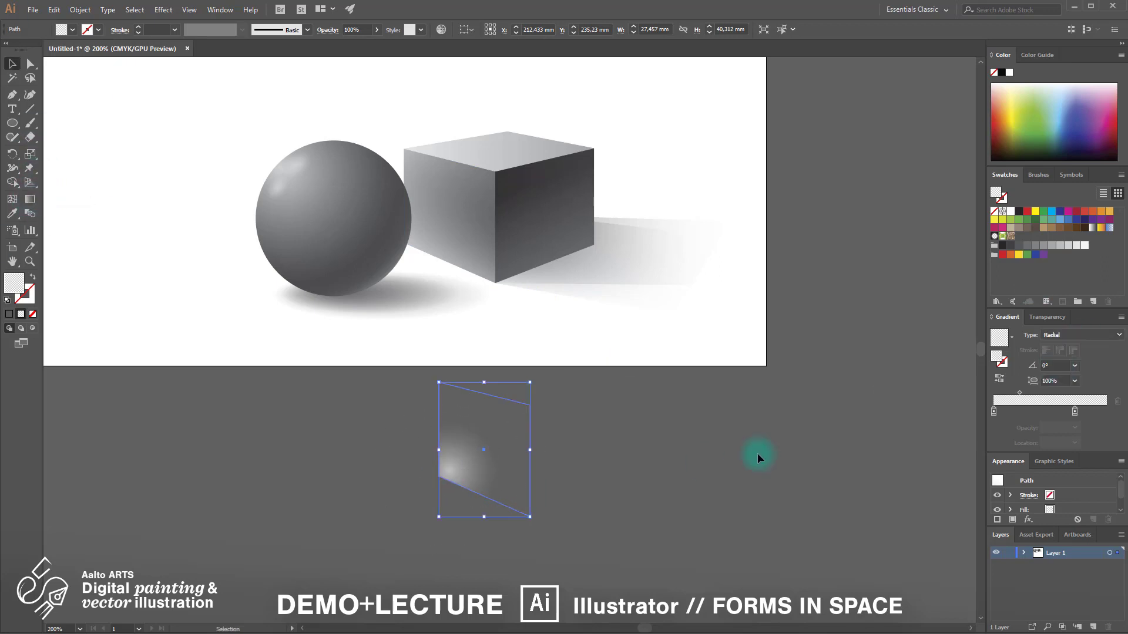
{"action": "left_click_drag", "start_coordinate": [453, 265], "coordinate": [464, 271]}
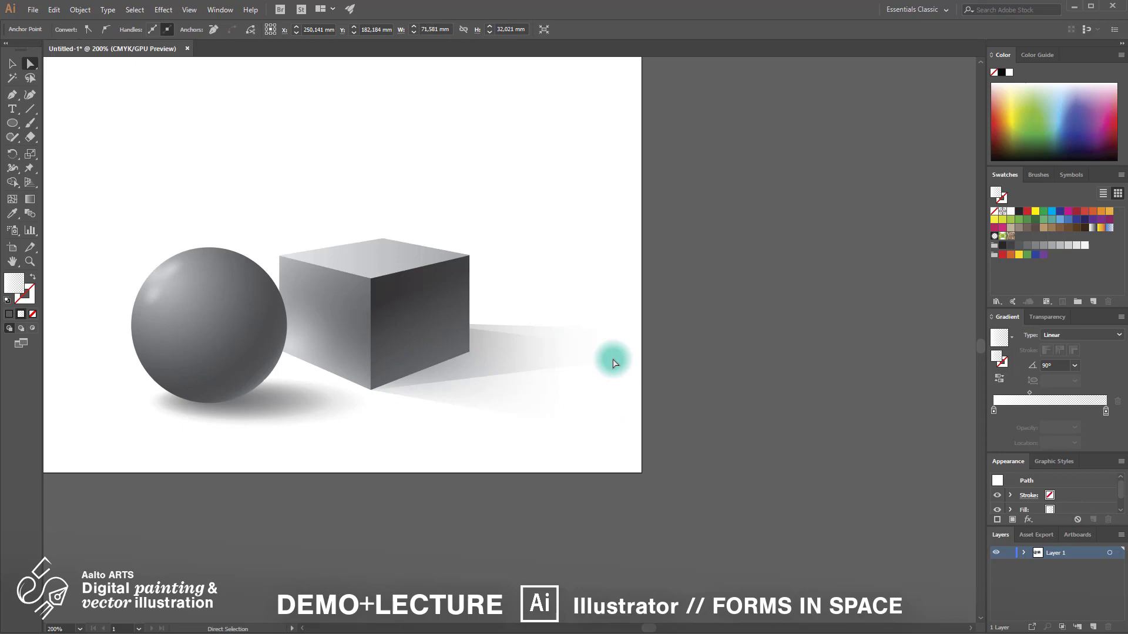
Step: Raise the lower outer corner of the cube's cast shadow
{"action": "left_click_drag", "start_coordinate": [601, 437], "coordinate": [602, 377]}
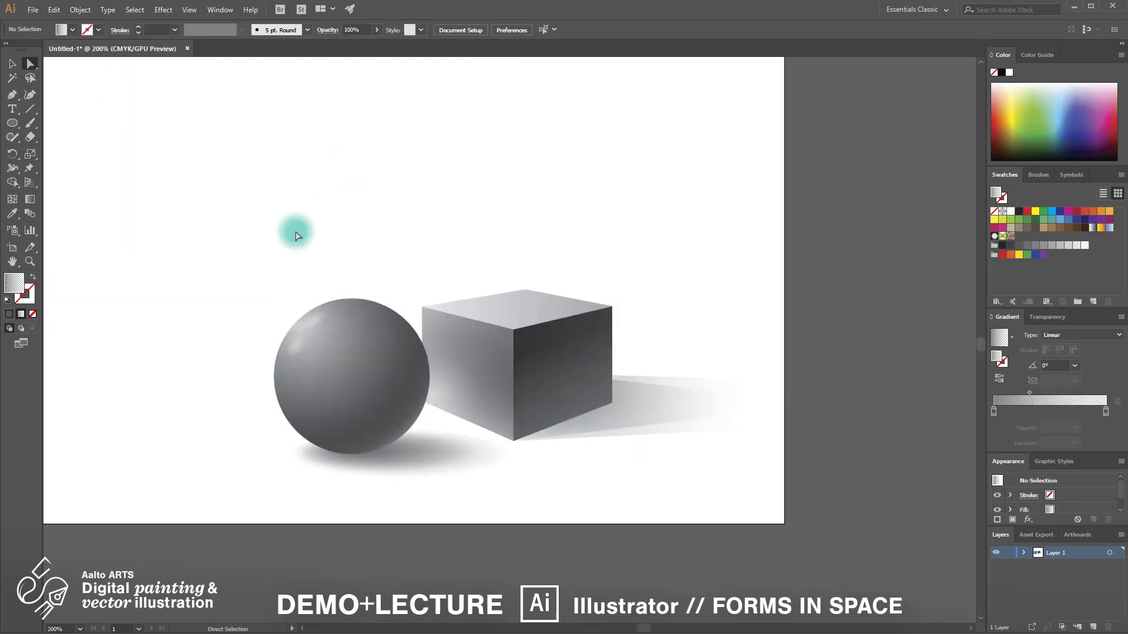
{"action": "left_click", "coordinate": [304, 317]}
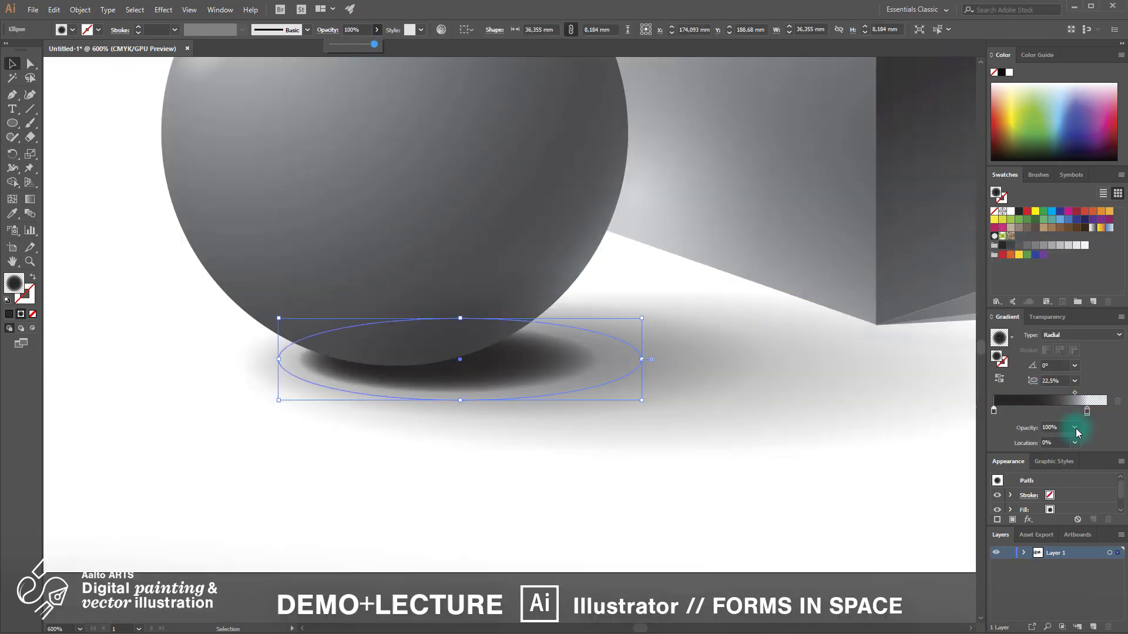
Step: Reduce the opacity of the dark contact shadow and adjust the dark overlay gradient on the sphere's underside
{"action": "left_click", "coordinate": [376, 29]}
{"action": "left_click_drag", "start_coordinate": [359, 45], "coordinate": [365, 47]}
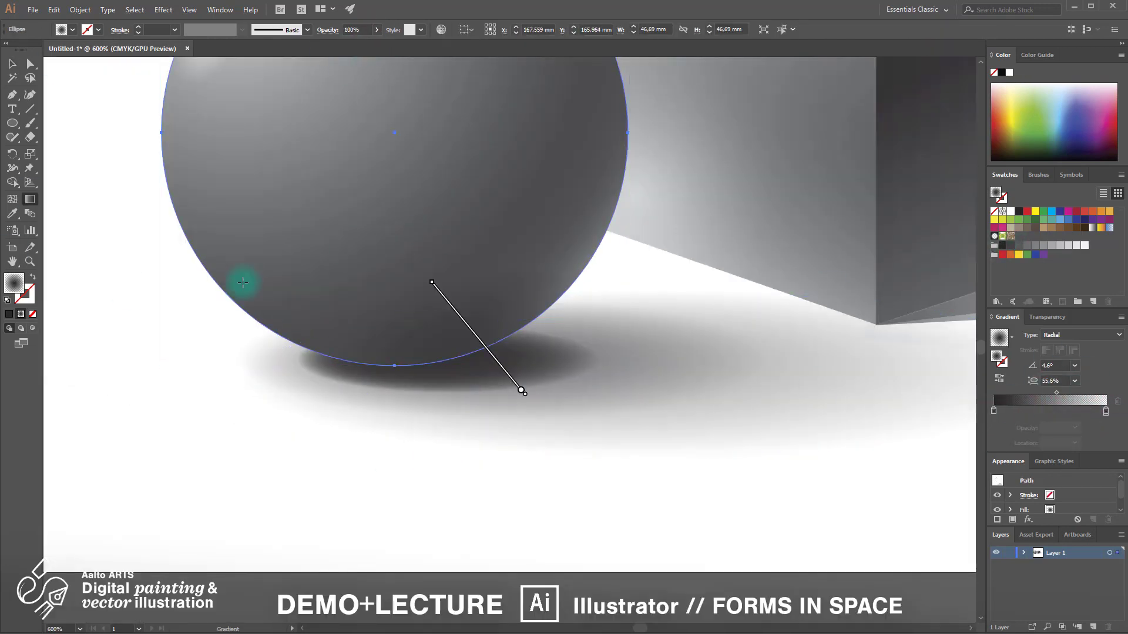
{"action": "mouse_move", "coordinate": [498, 365]}
{"action": "left_mouse_down"}
{"action": "mouse_move", "coordinate": [466, 360]}
{"action": "mouse_move", "coordinate": [486, 369]}
{"action": "left_mouse_up"}
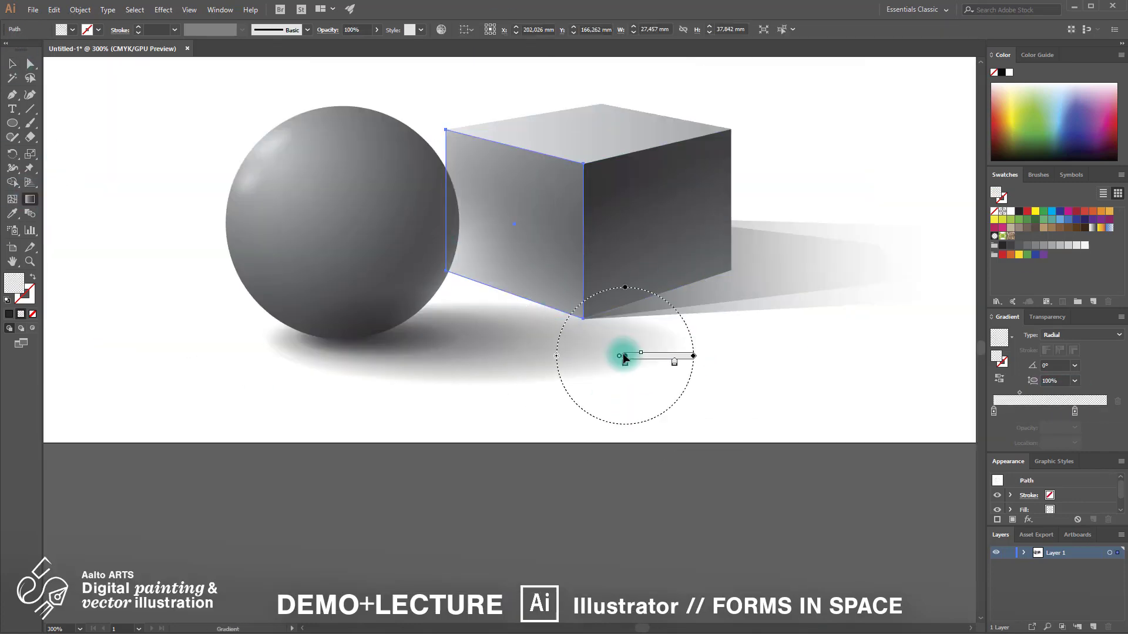
Step: Centre the left-face radial overlay gradient on the cube's lower front corner and select its inner stop
{"action": "left_click_drag", "start_coordinate": [624, 356], "coordinate": [589, 316]}
{"action": "left_click", "coordinate": [993, 412]}
{"action": "left_click", "coordinate": [1052, 435]}
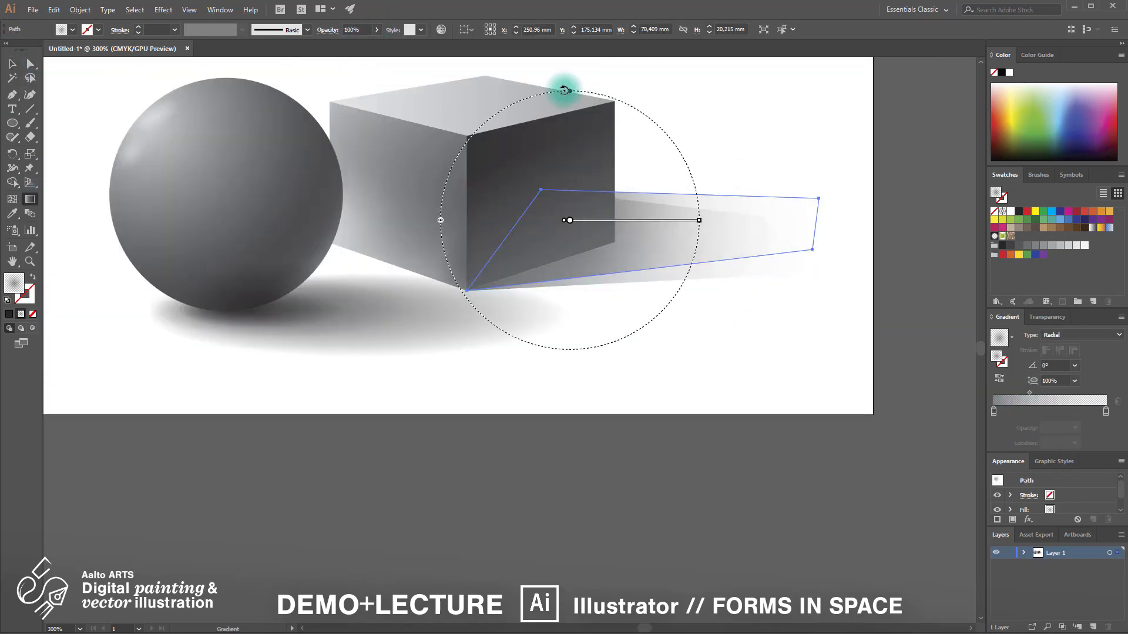
Step: Flatten the radial gradient of the cube's cast shadow into an ellipse
{"action": "left_click_drag", "start_coordinate": [564, 85], "coordinate": [575, 181]}
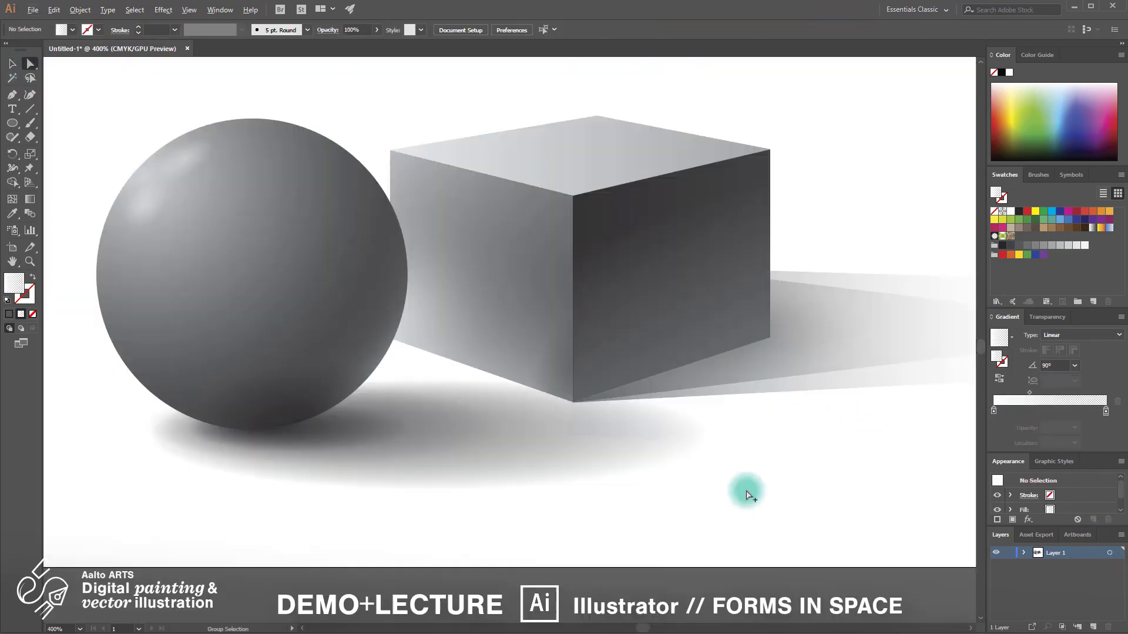
{"action": "left_click_drag", "start_coordinate": [563, 432], "coordinate": [595, 483]}
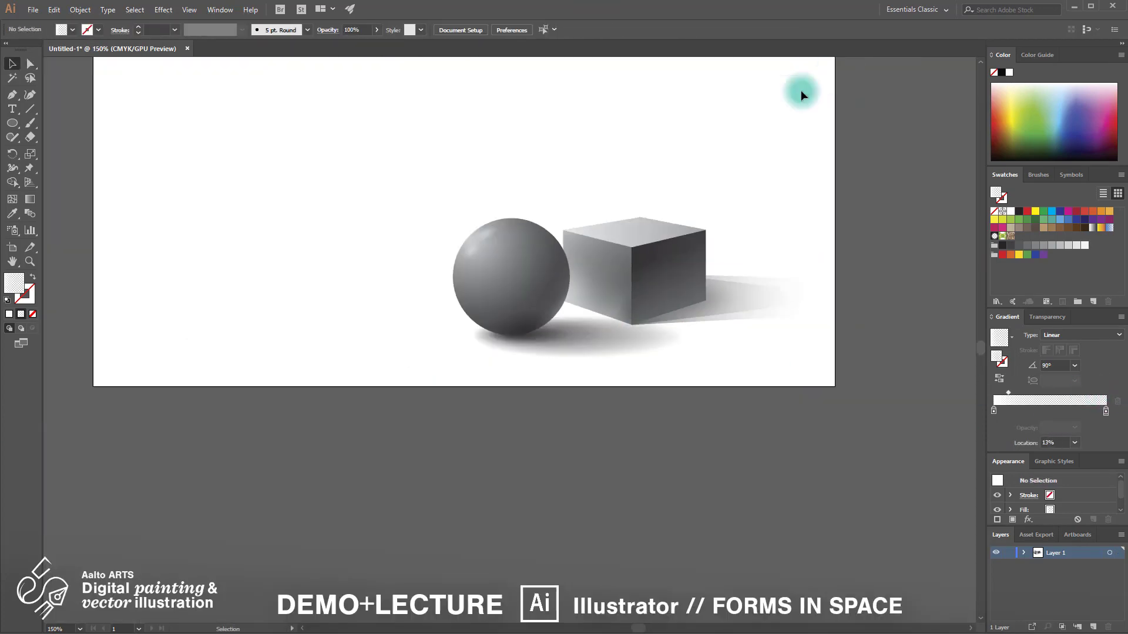
{"action": "left_click", "coordinate": [788, 345]}
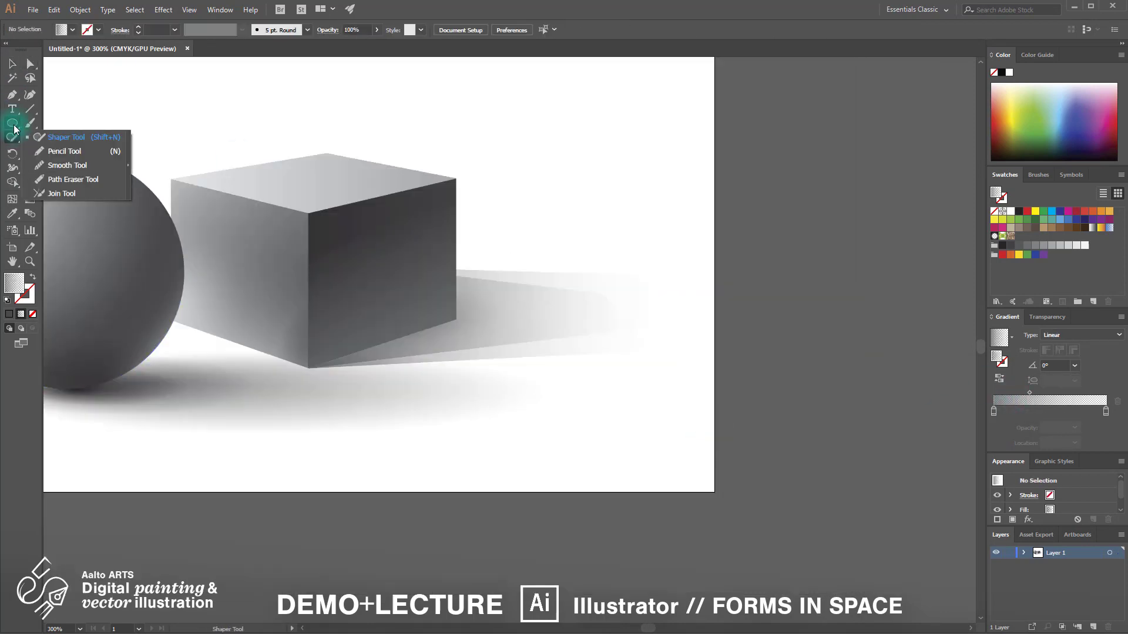
Step: Rotate the white fading rectangle by about 183° and align it along the lower edge of the cube's cast shadow
{"action": "left_click", "coordinate": [1059, 362]}
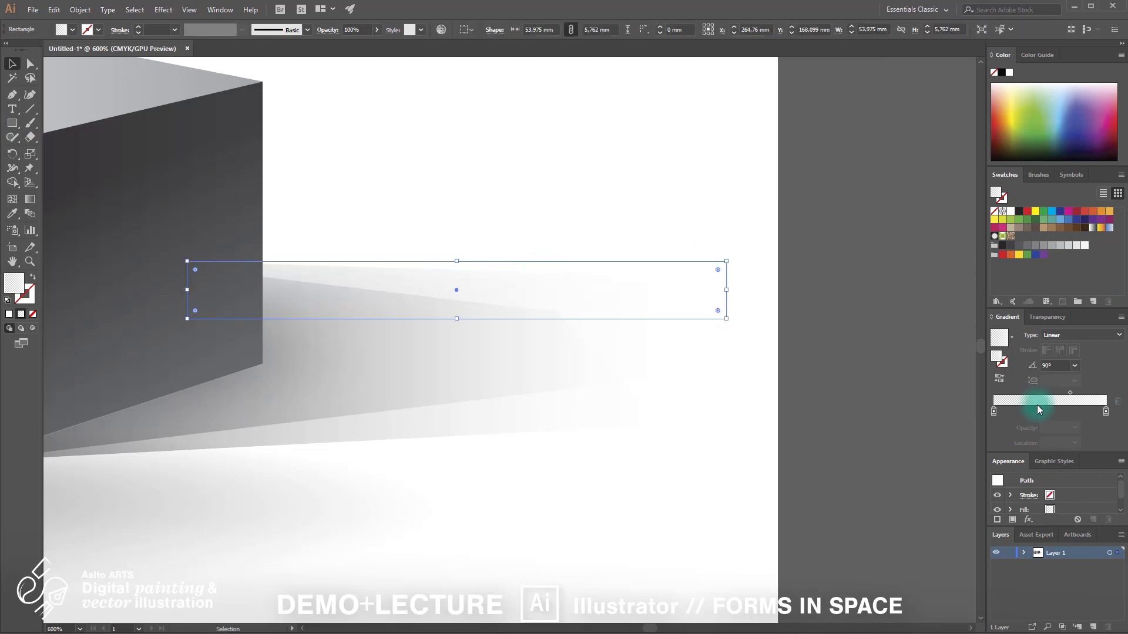
{"action": "scroll", "coordinate": [514, 153], "scroll_direction": "down", "scroll_amount": 2}
{"action": "left_click_drag", "start_coordinate": [490, 219], "coordinate": [281, 330]}
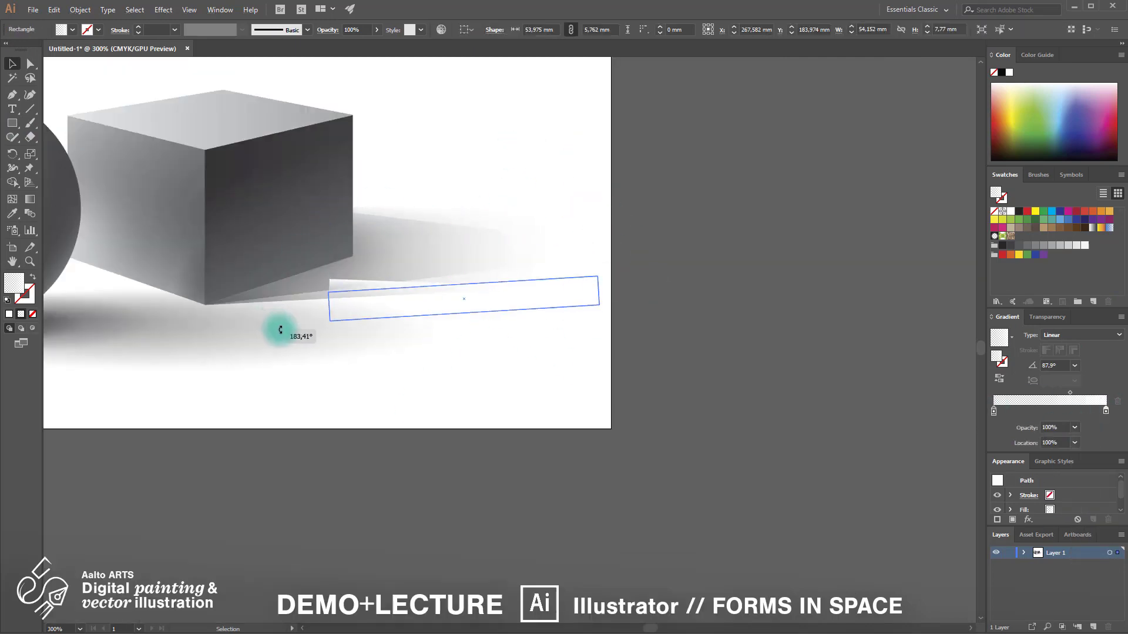
{"action": "left_click_drag", "start_coordinate": [575, 263], "coordinate": [586, 268]}
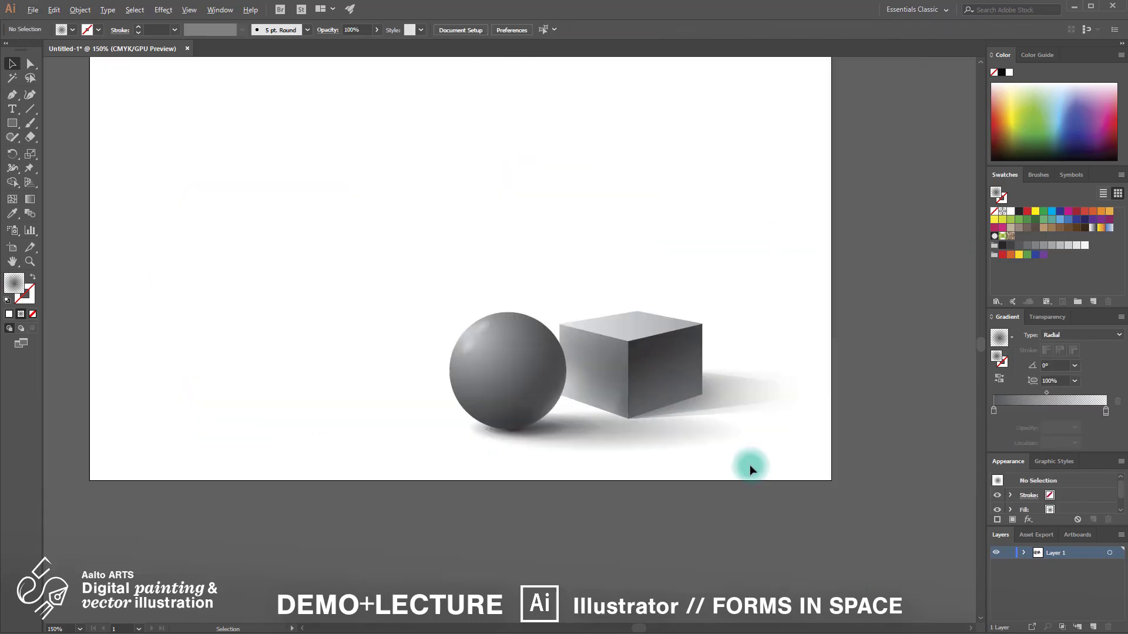
Step: Expand the contents of Layer 1 and examine where the sphere's base shape sits among the stacked objects
{"action": "key", "text": "ctrl+plus"}
{"action": "left_click_drag", "start_coordinate": [768, 518], "coordinate": [855, 462]}
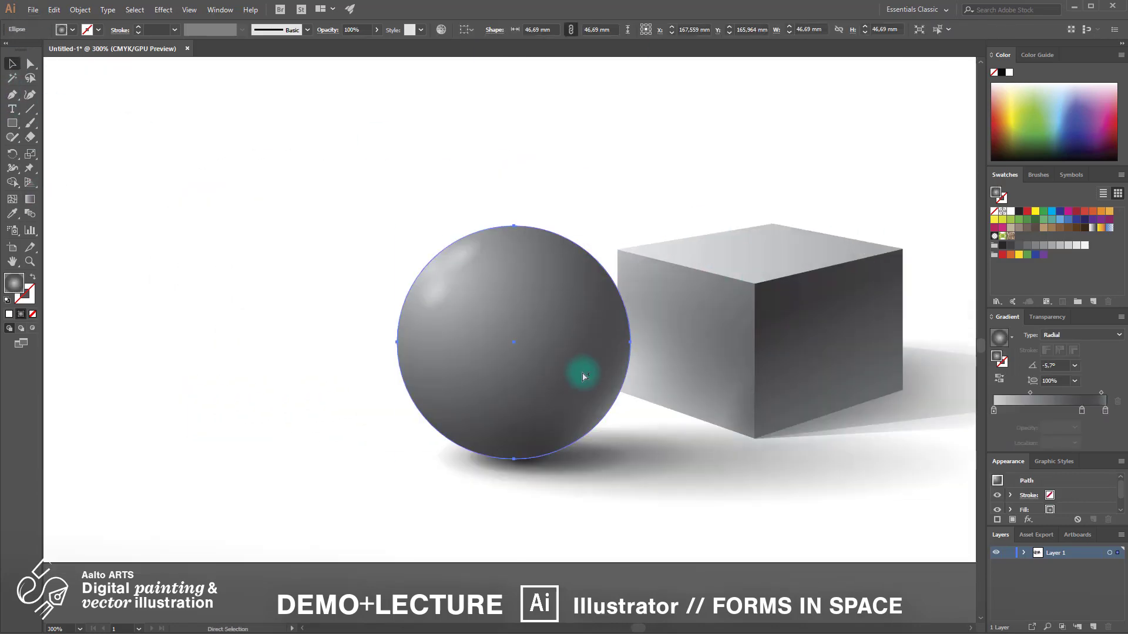
{"action": "left_click_drag", "start_coordinate": [1000, 535], "coordinate": [636, 92]}
{"action": "left_click_drag", "start_coordinate": [693, 210], "coordinate": [693, 364]}
{"action": "left_click", "coordinate": [660, 110]}
{"action": "left_click", "coordinate": [739, 160]}
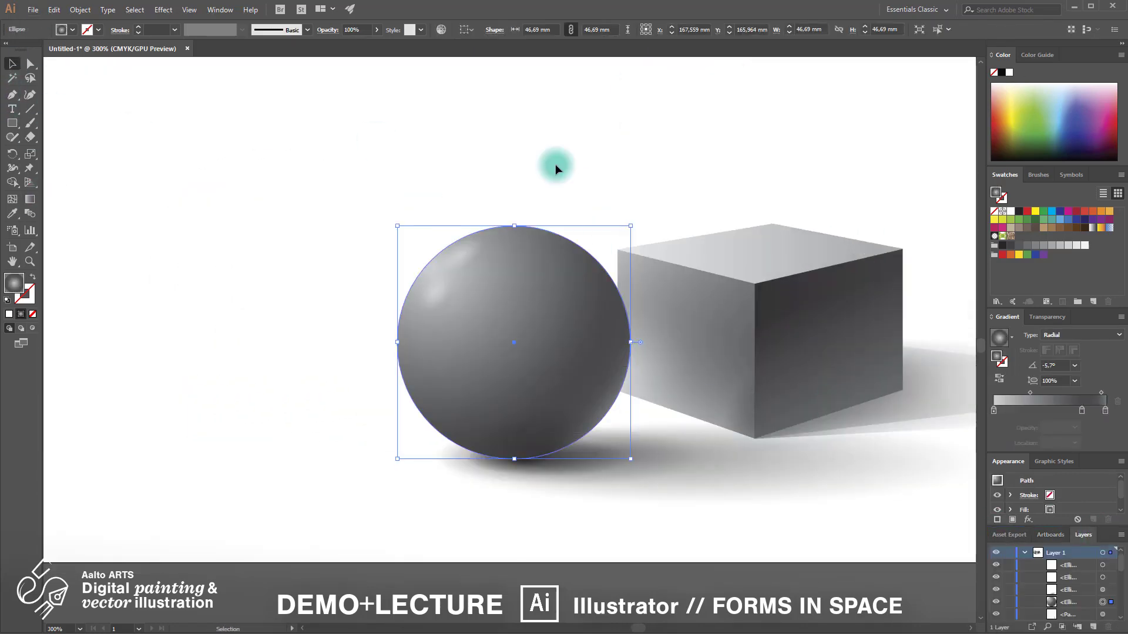
{"action": "key", "text": "g"}
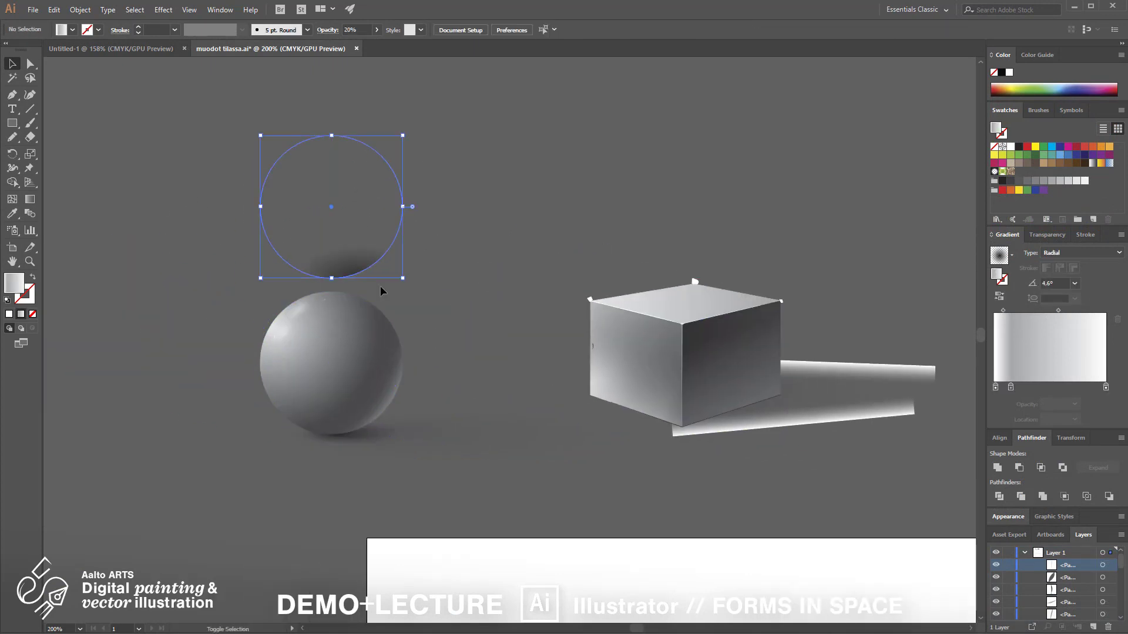
Step: In the muodot tilassa.ai document, pull the sphere's and cube's shading overlays, shadows and edge lines apart to expose each layered piece
{"action": "left_click_drag", "start_coordinate": [394, 257], "coordinate": [537, 244]}
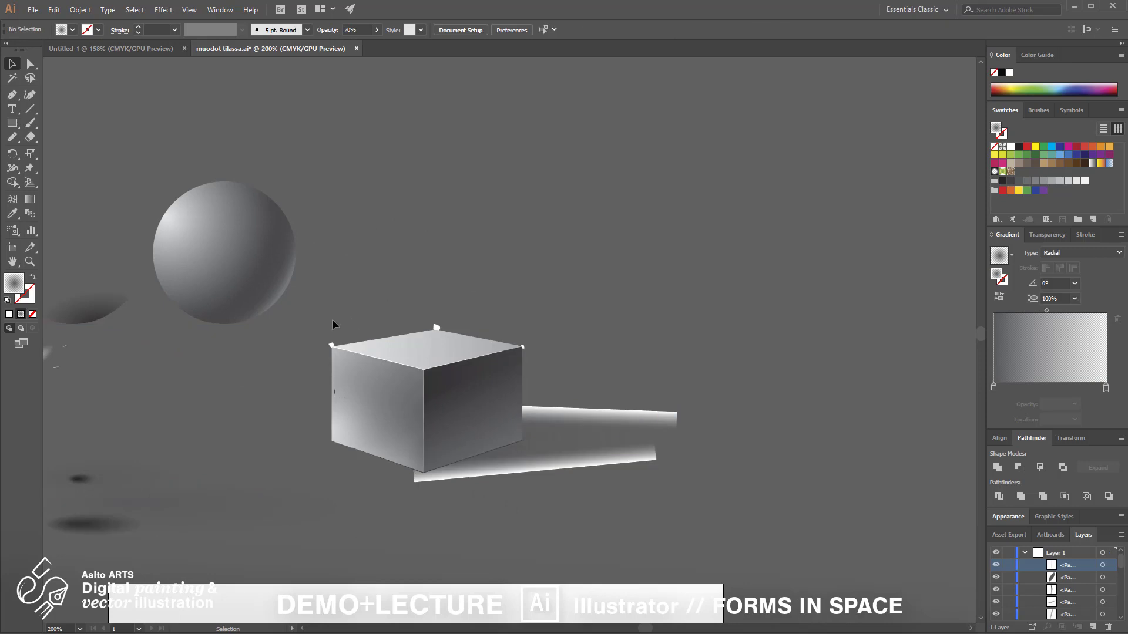
{"action": "left_click_drag", "start_coordinate": [371, 427], "coordinate": [371, 262]}
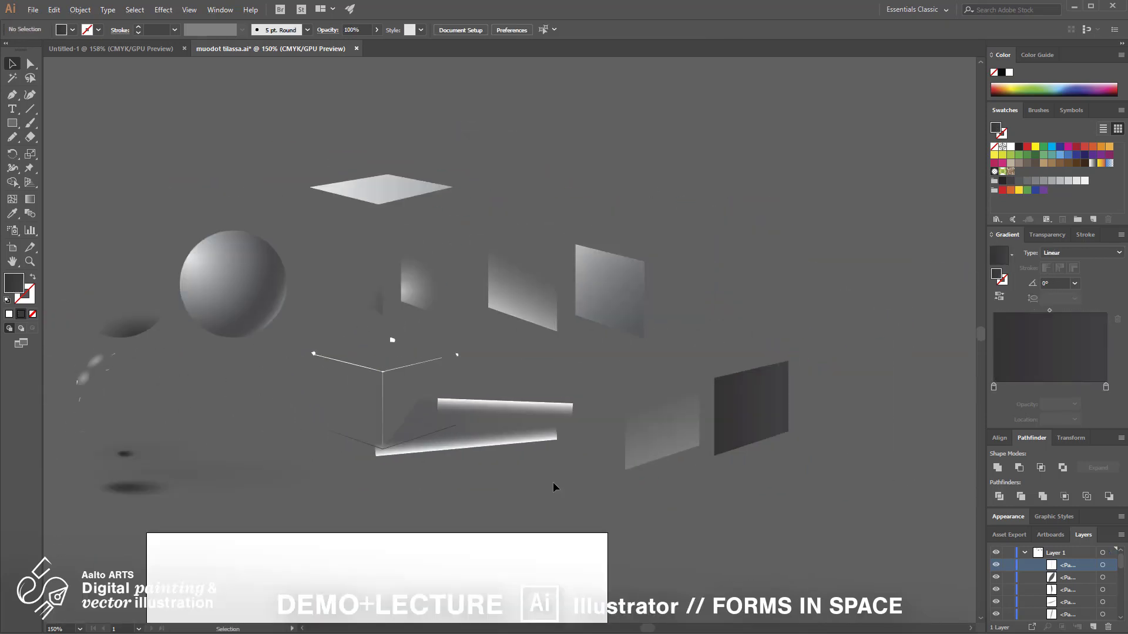
{"action": "left_click_drag", "start_coordinate": [554, 485], "coordinate": [479, 516]}
{"action": "left_click_drag", "start_coordinate": [432, 415], "coordinate": [386, 449]}
{"action": "left_click_drag", "start_coordinate": [514, 438], "coordinate": [354, 468]}
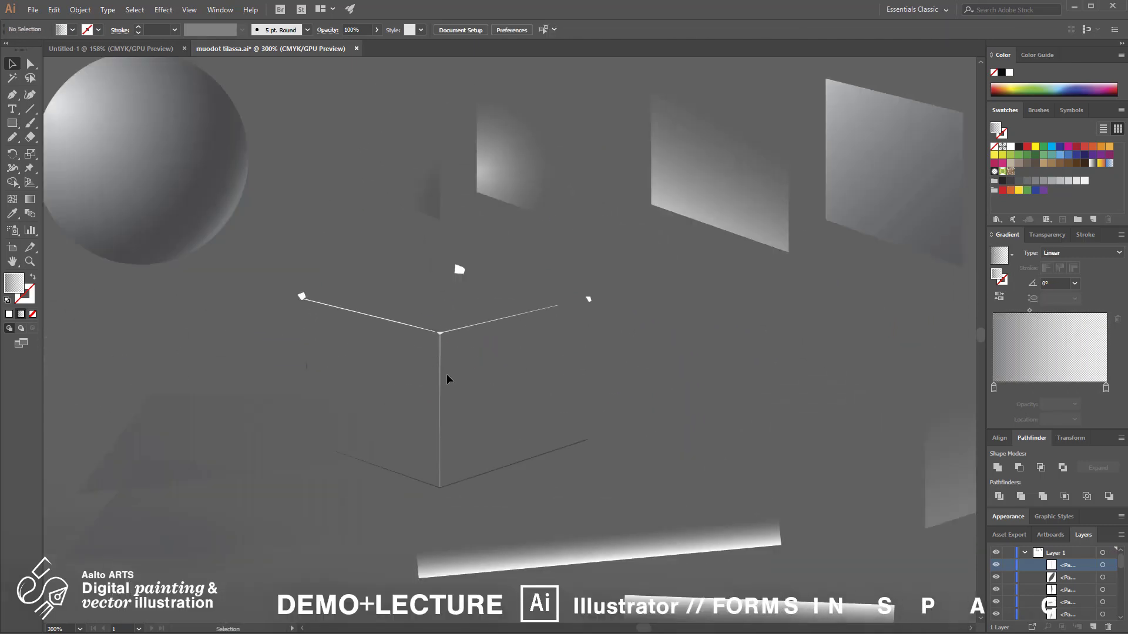
{"action": "left_click", "coordinate": [424, 440]}
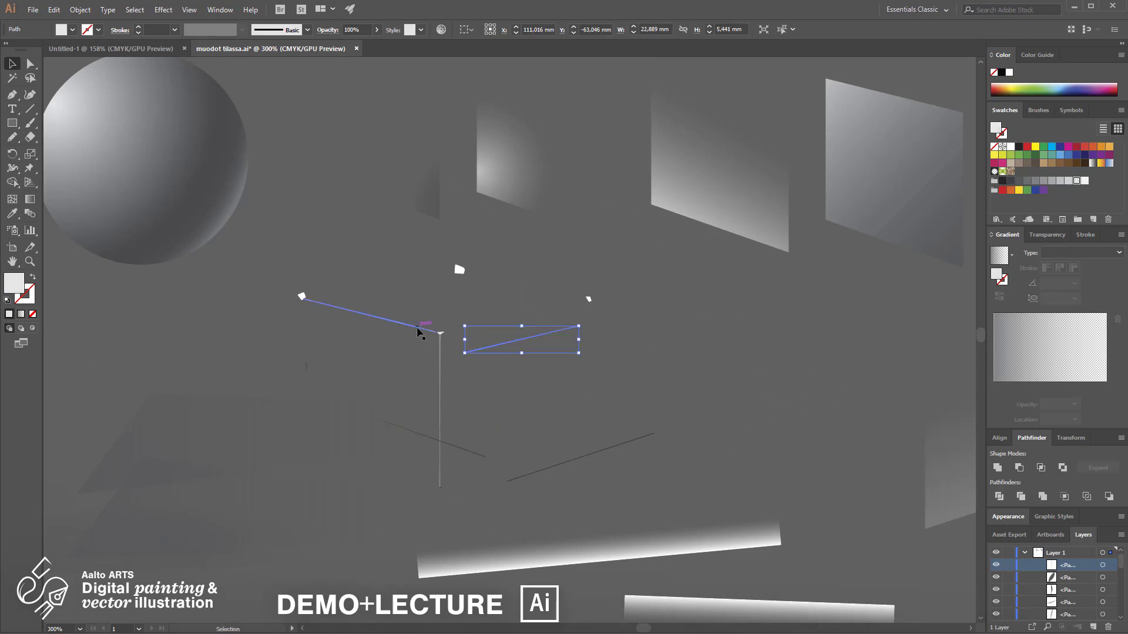